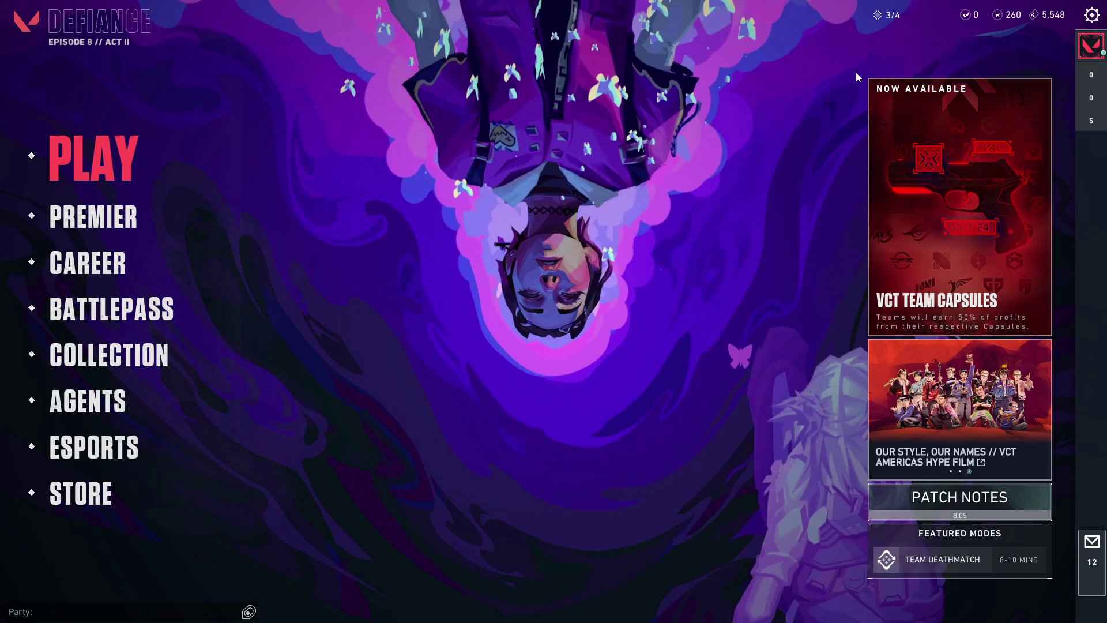
Set VALORANT to Windowed at 1,920 x 1,080 with Fill aspect ratio, confirm, and close settings
key(Escape)
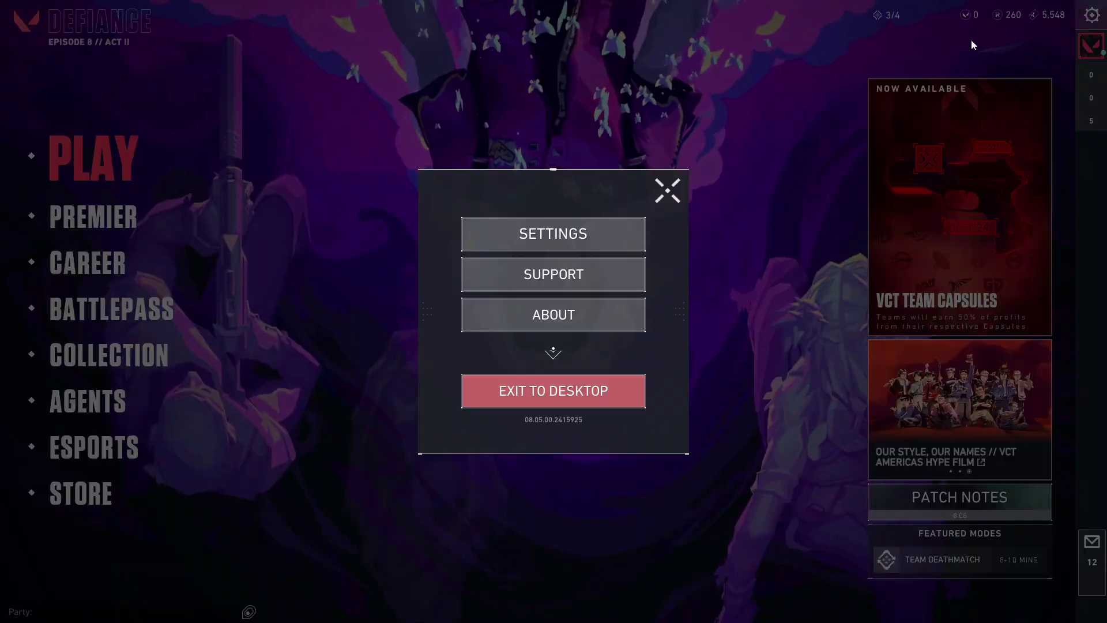
click(581, 235)
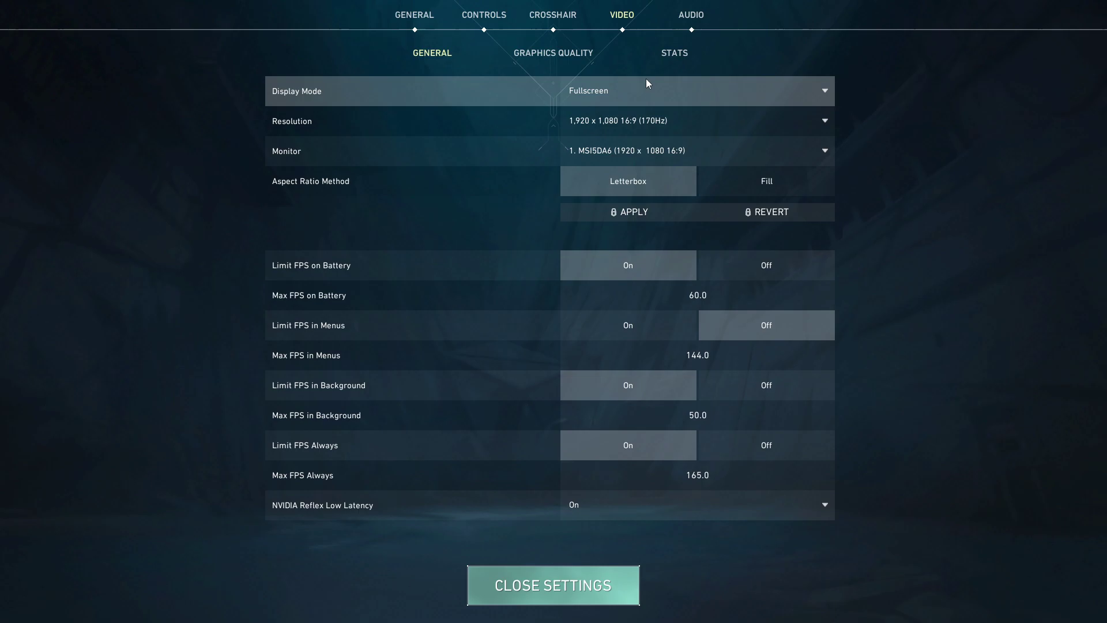
click(618, 91)
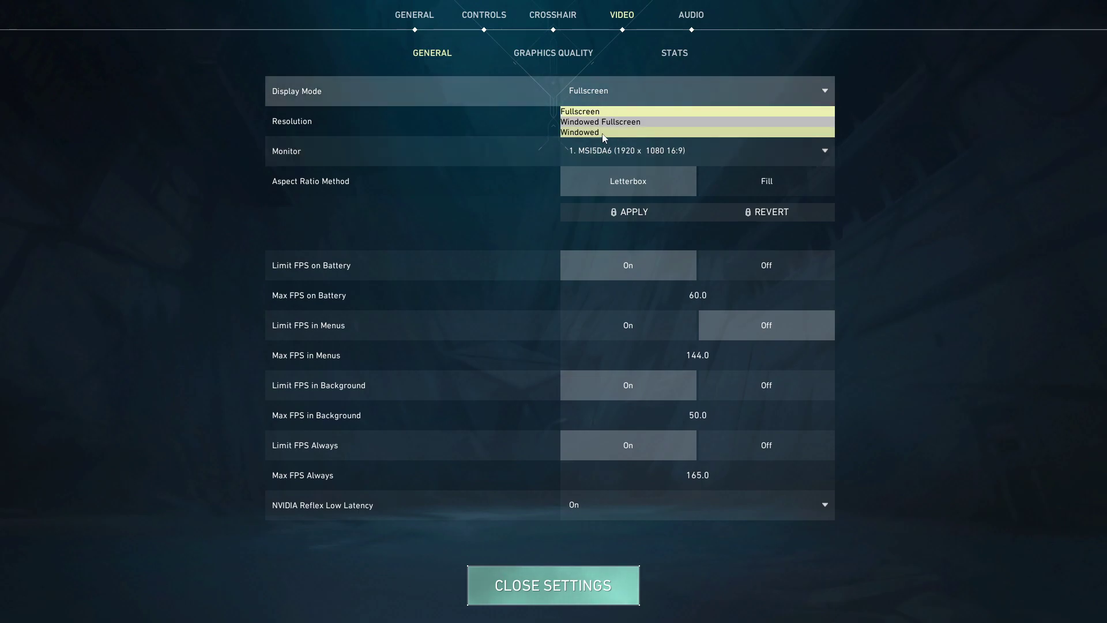
click(604, 131)
click(611, 117)
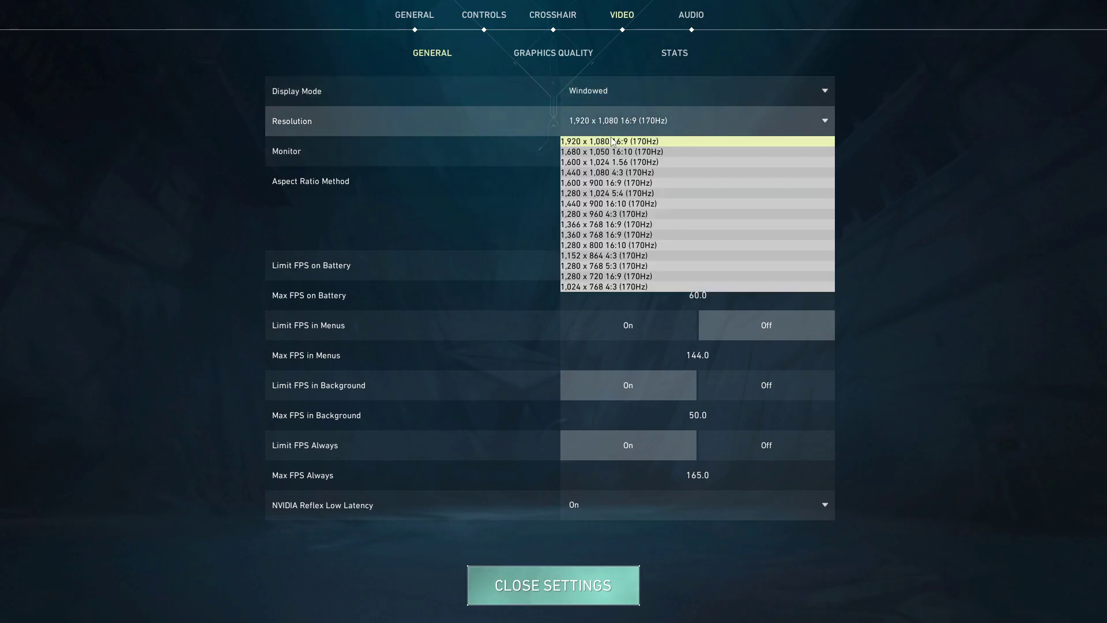
click(611, 140)
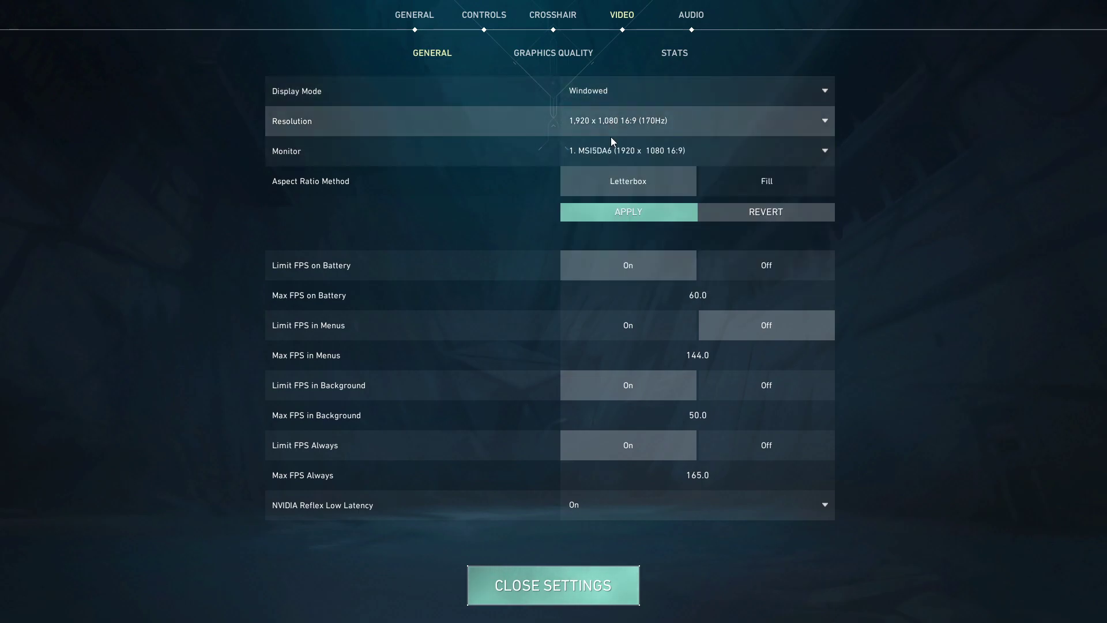
click(766, 185)
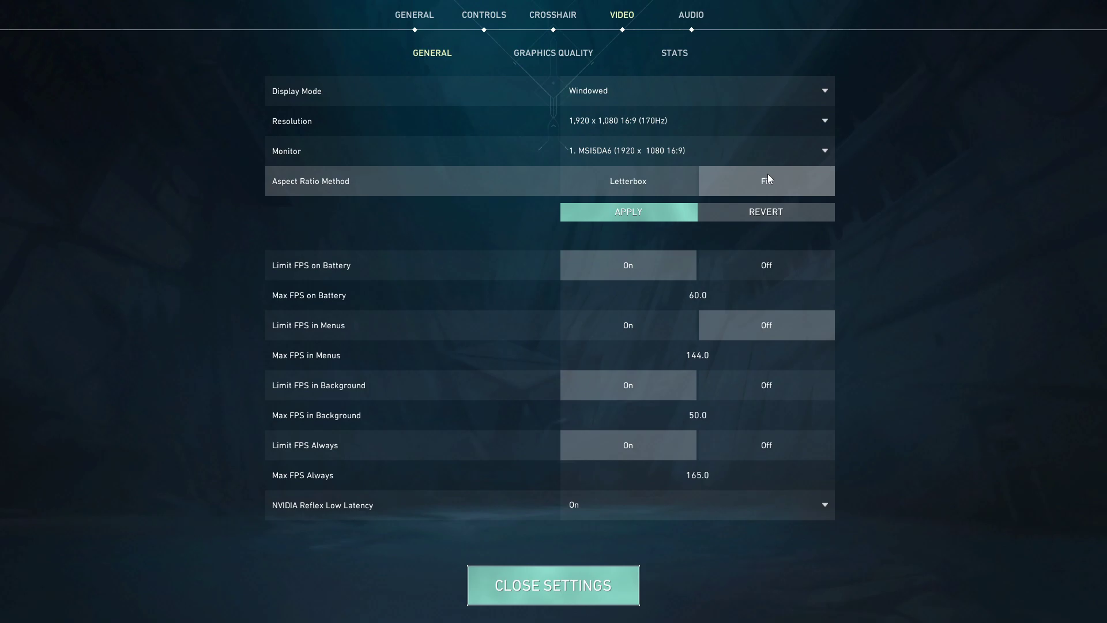
click(648, 212)
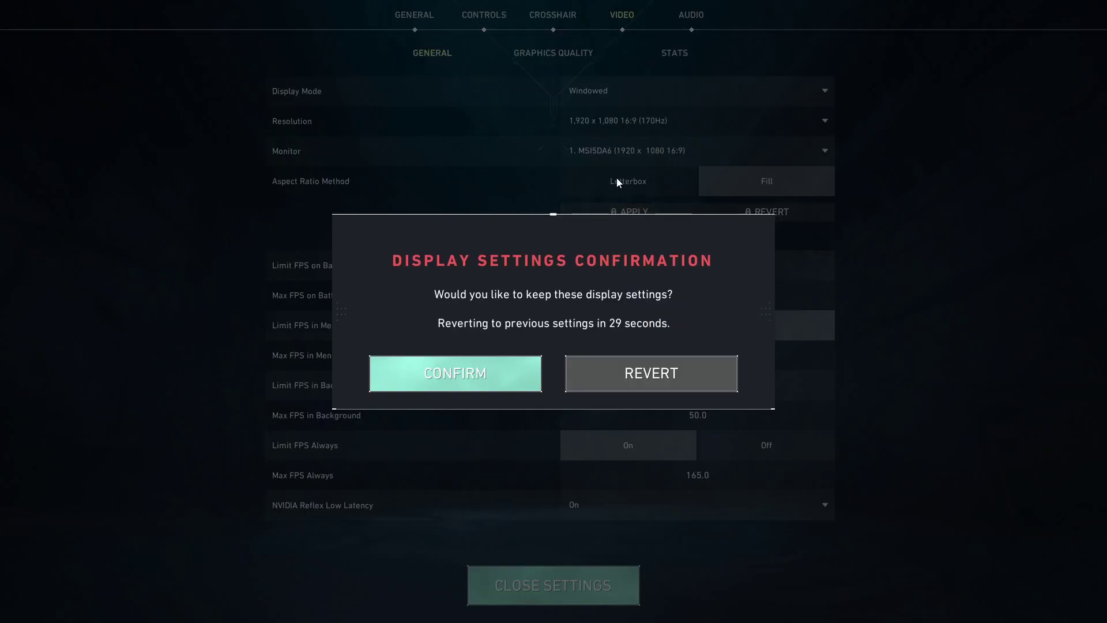
click(492, 378)
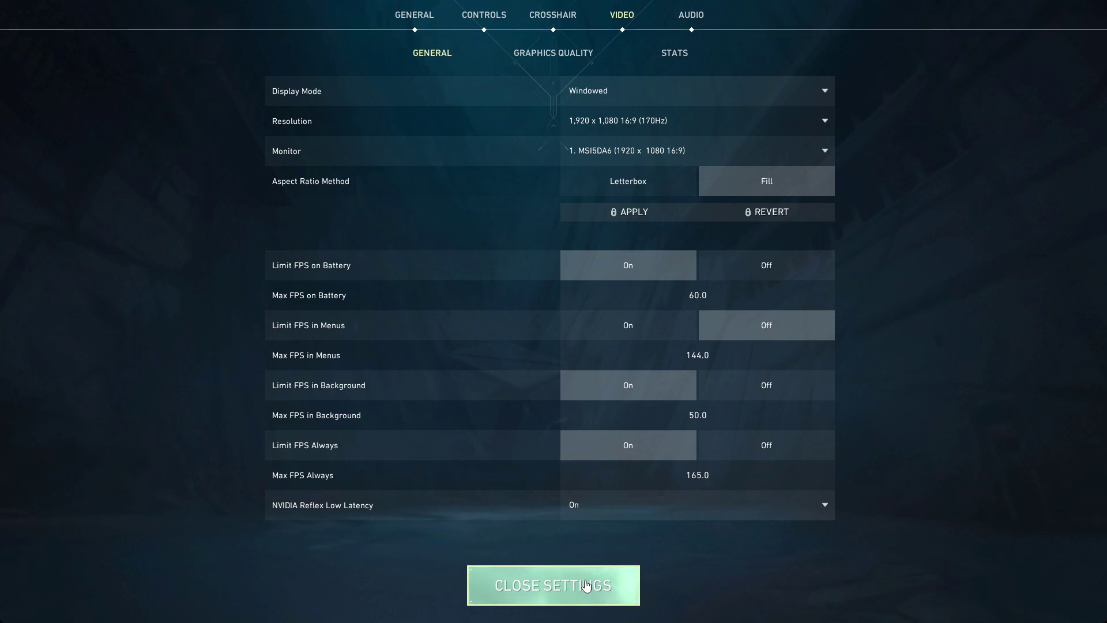
click(585, 584)
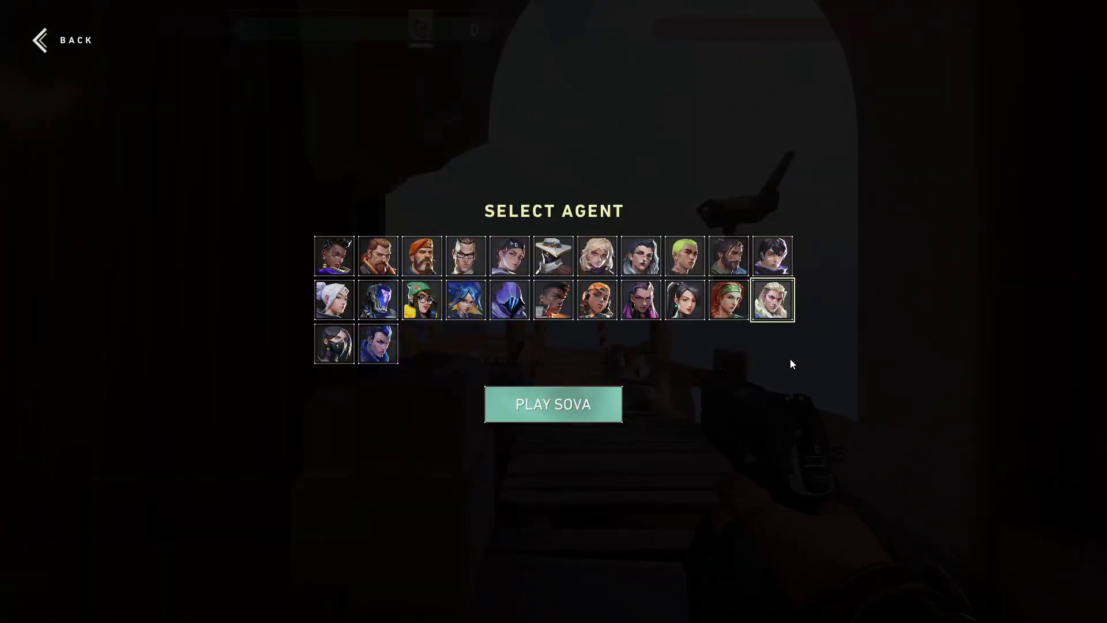
Start playing in The Range as the agent, pull out the knife, and bring up the window switcher
click(522, 405)
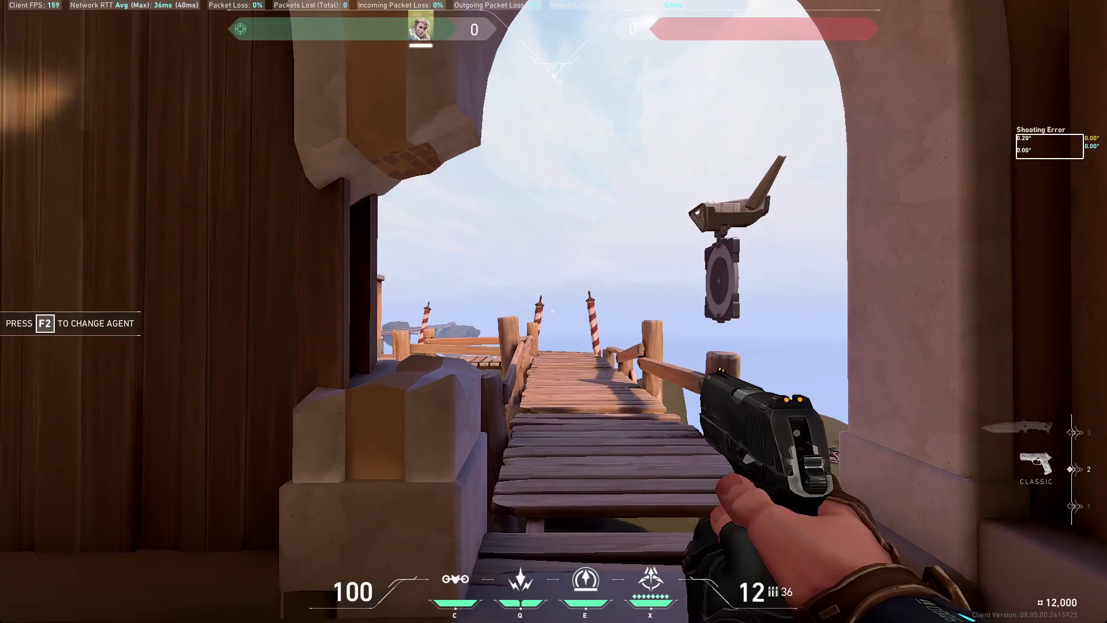
key(3)
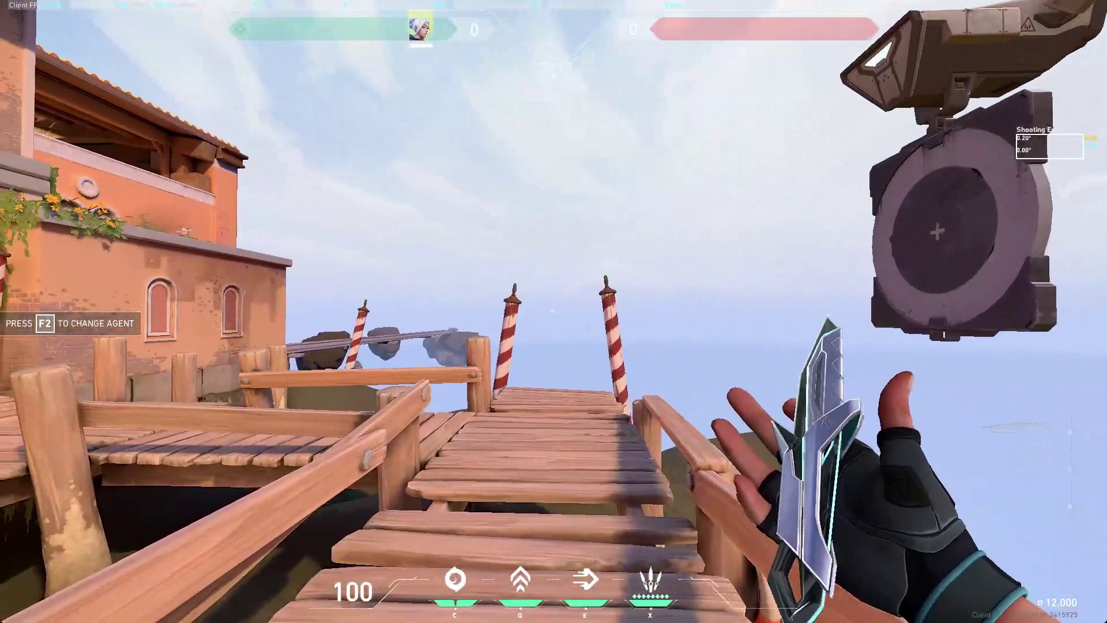
key(alt+Tab)
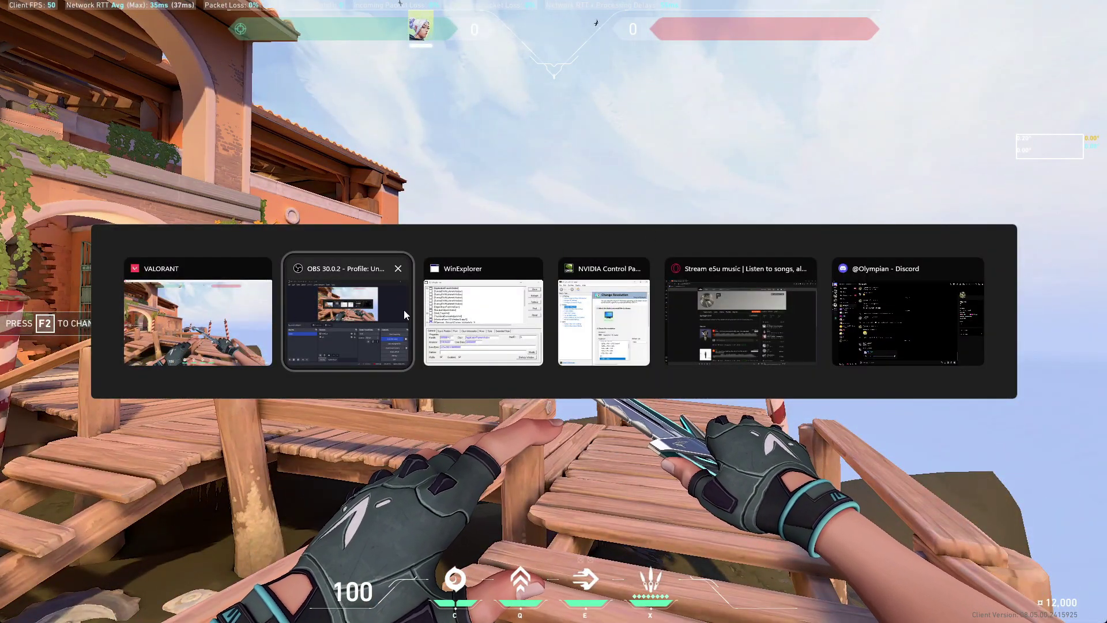
In NVIDIA Control Panel, apply a 1280 × 1024 display resolution
click(564, 316)
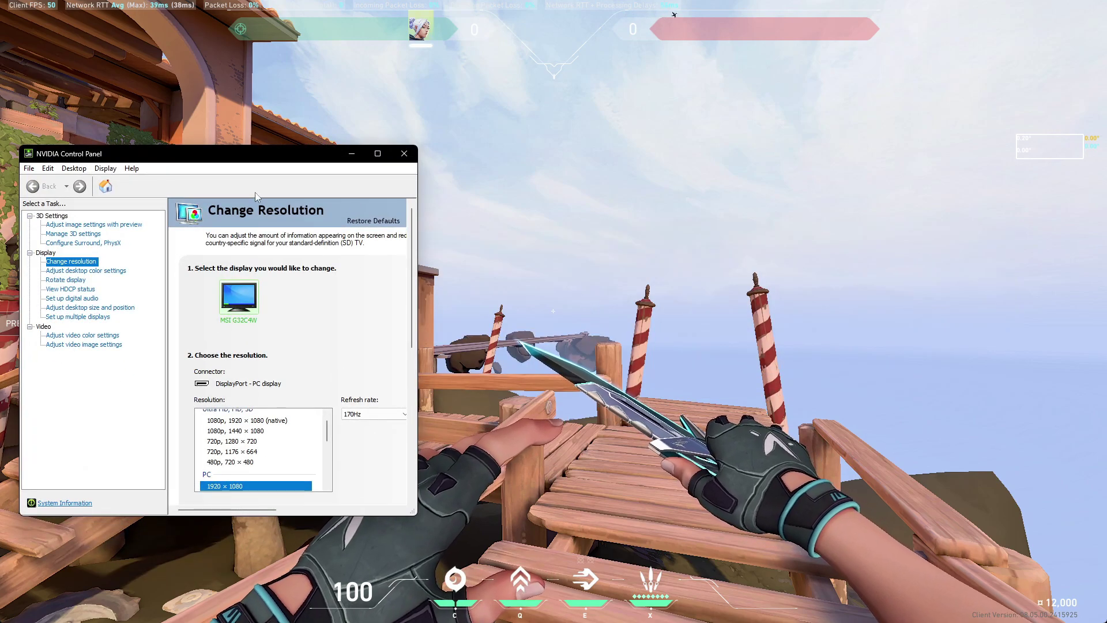
drag(205, 156, 861, 83)
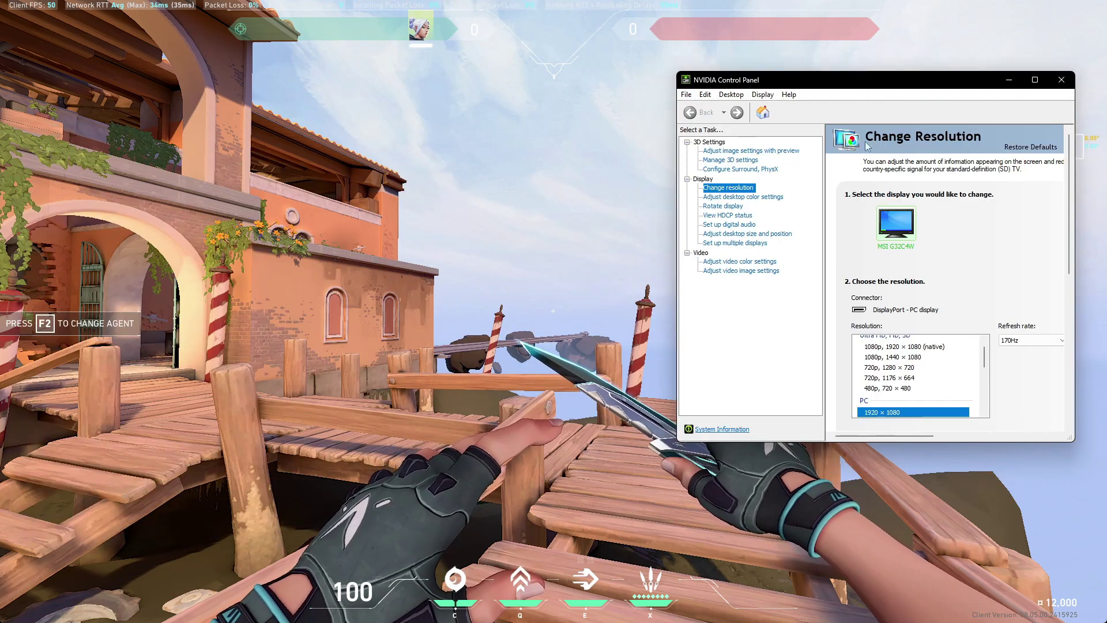
click(910, 377)
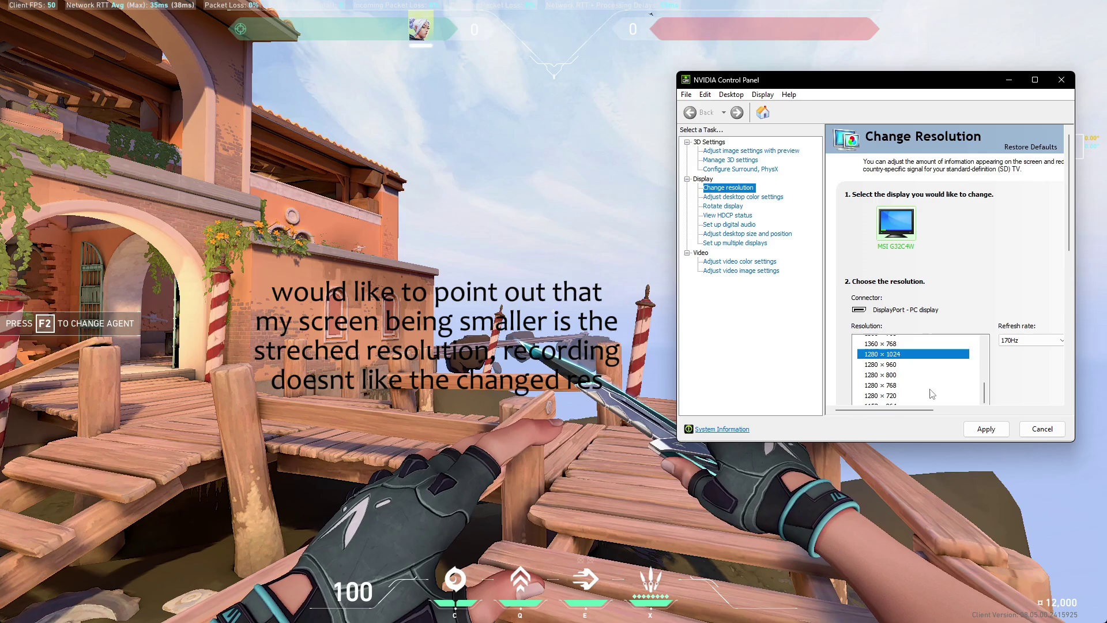
click(985, 429)
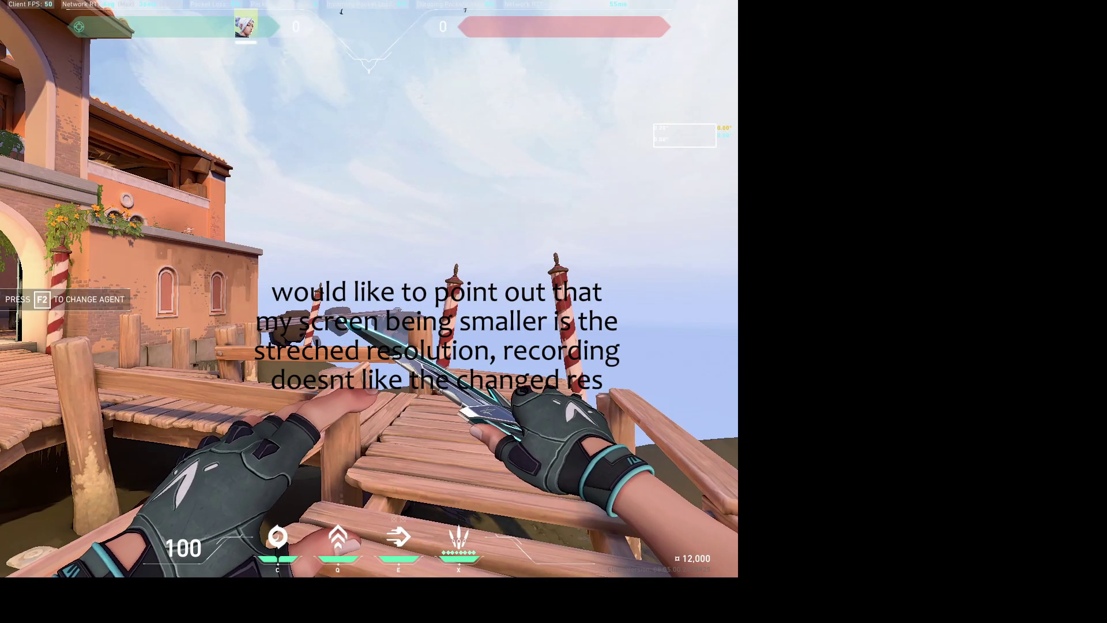
Back in the game, throw a smoke orb, switch to the knife, and bring up the pause menu
key(c)
click(369, 309)
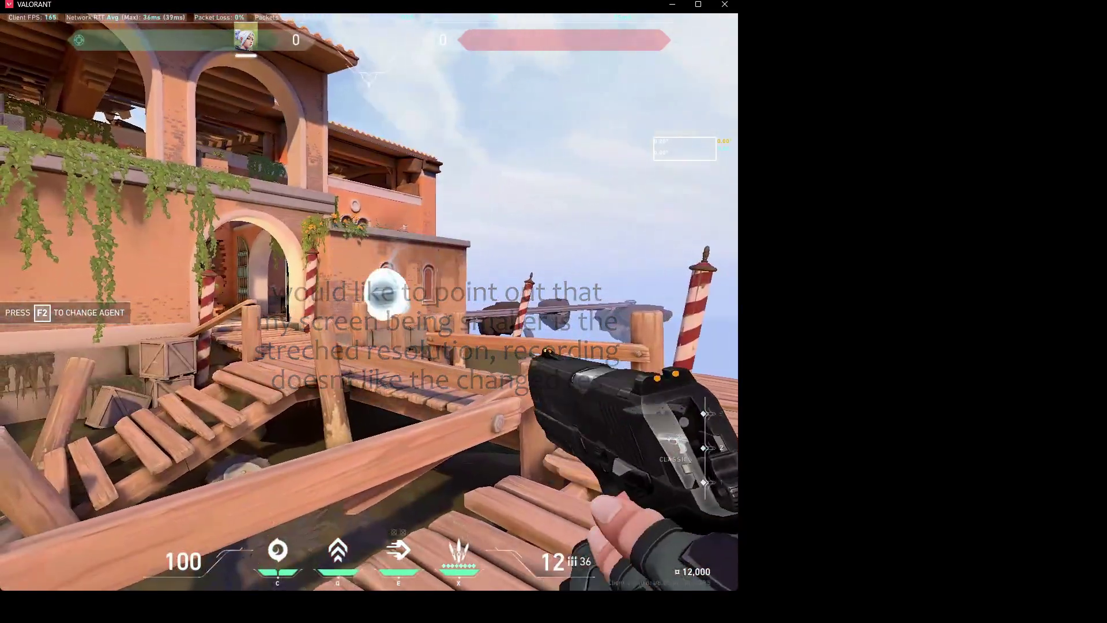
key(3)
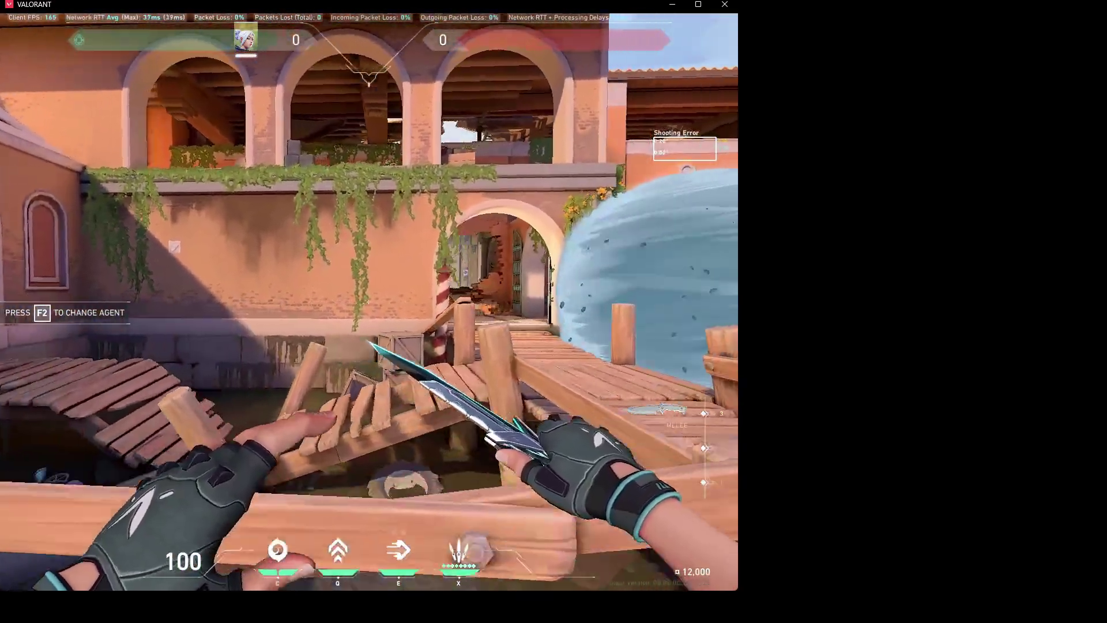
key(Escape)
key(Escape)
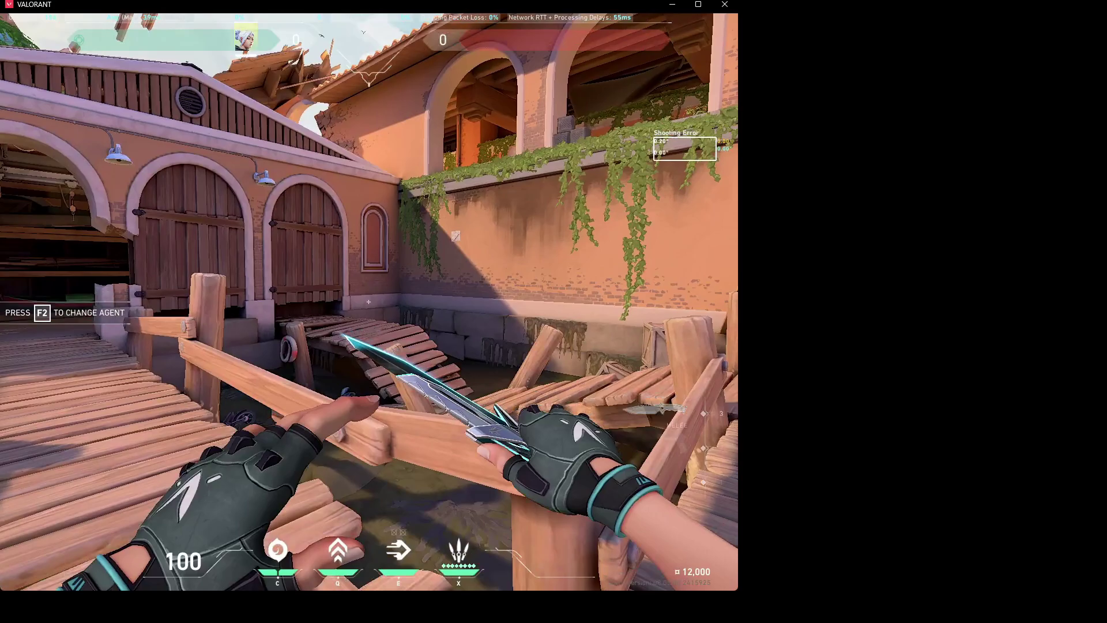
Bring WinExplorer forward, centre it, and refresh its window list
key(alt+Tab)
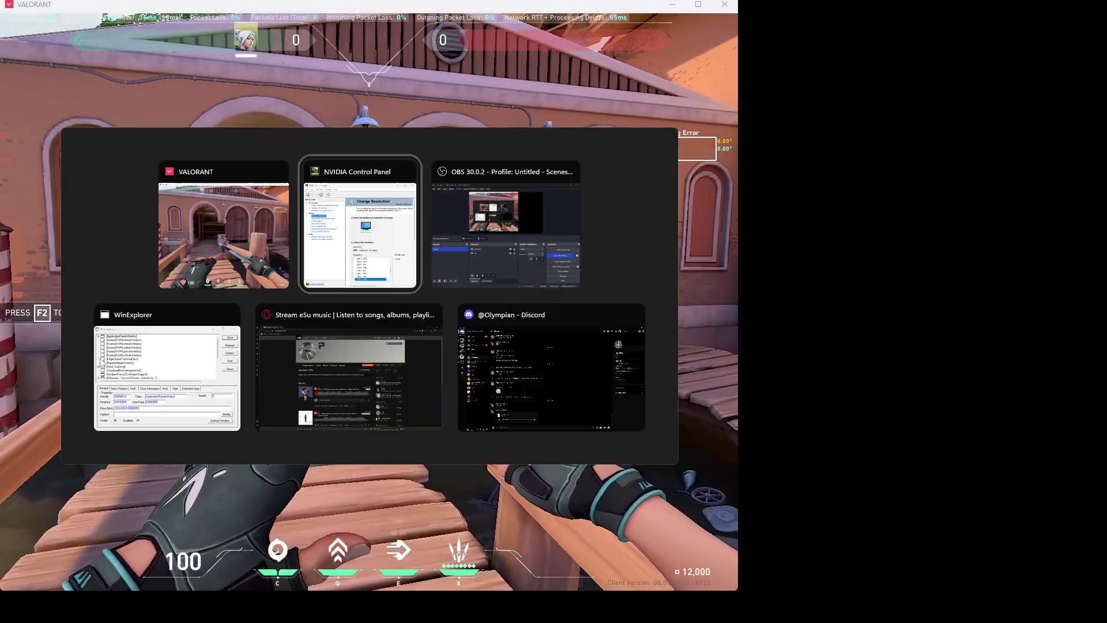
click(165, 346)
drag(106, 9, 478, 104)
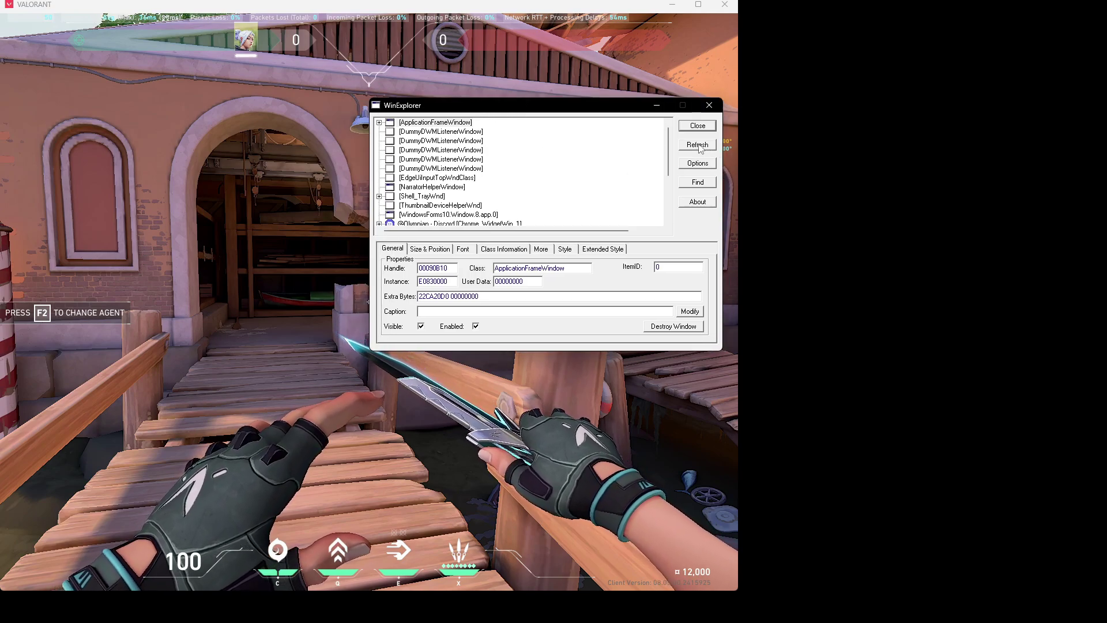
scroll(432, 212, down, 3)
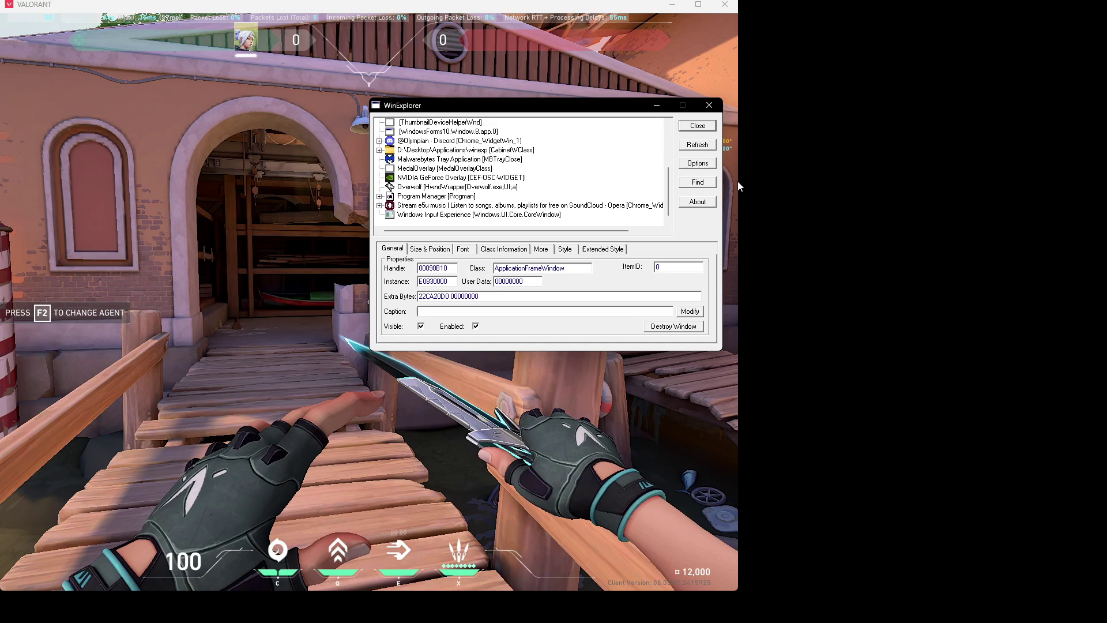
click(698, 148)
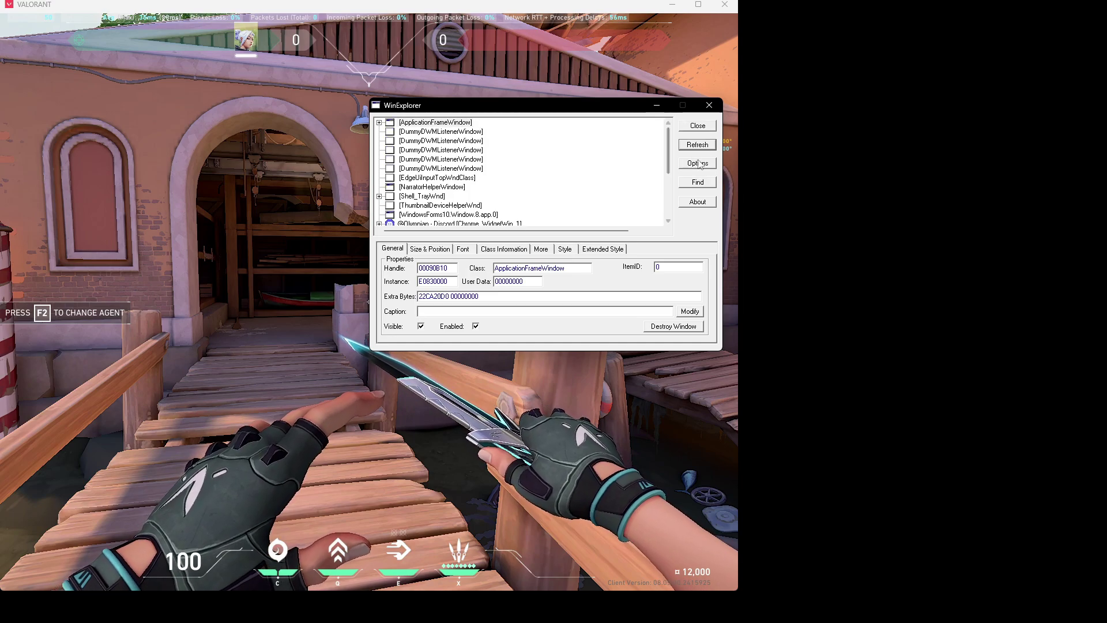
scroll(462, 177, down, 4)
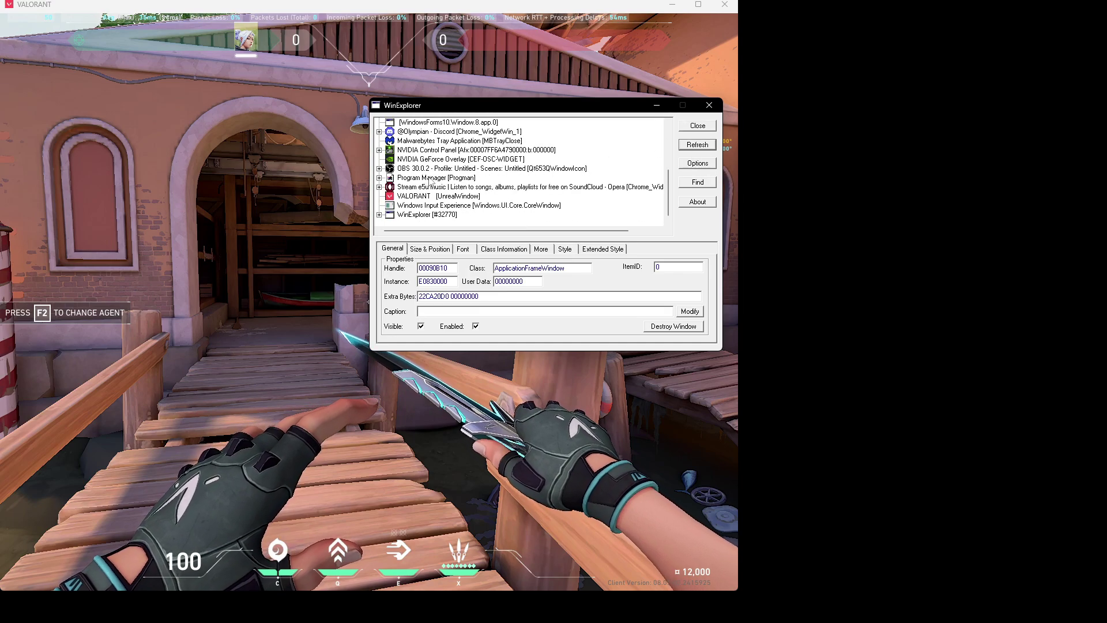
Remove WS_DLGFRAME and WS_BORDER from the VALORANT [UnrealWindow] window's styles
click(566, 249)
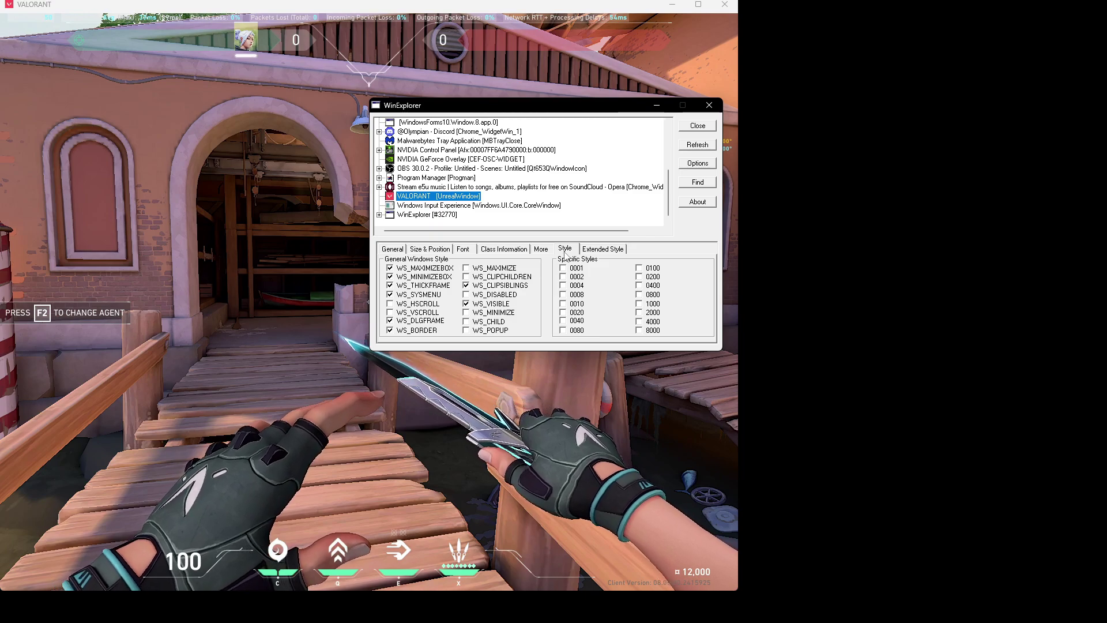
click(419, 321)
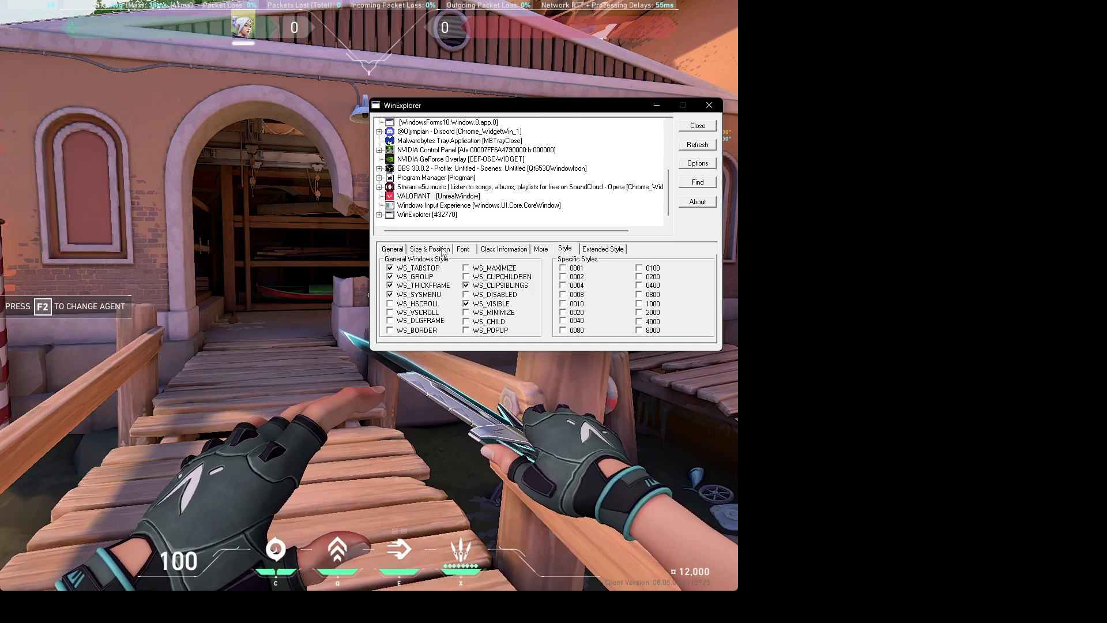
click(421, 250)
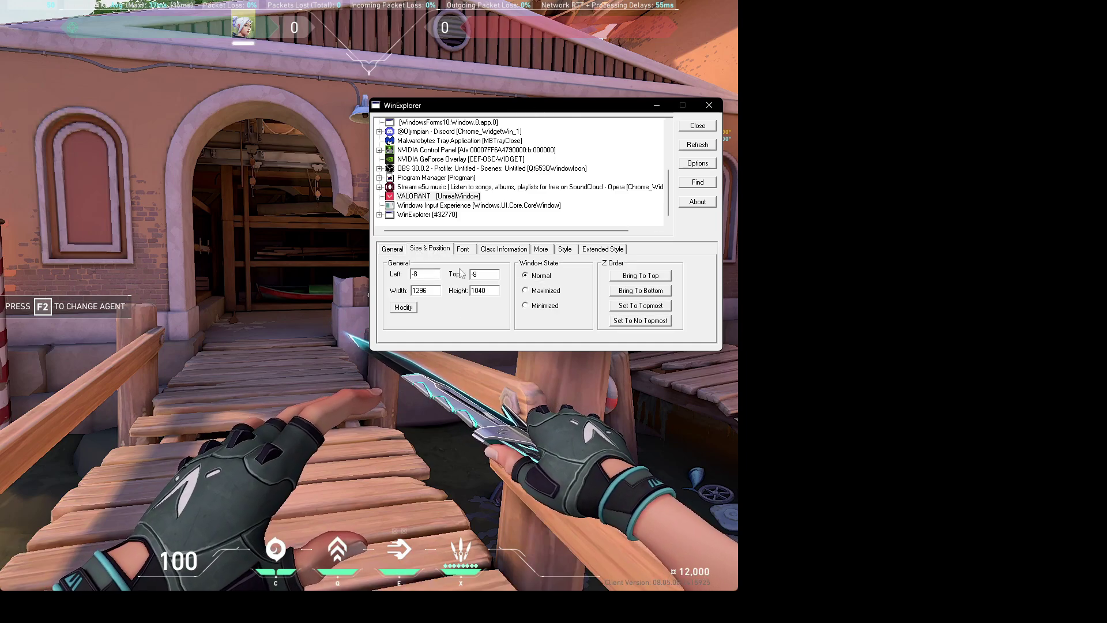
Return to the game, equip the rifle, check the buy menu, and walk forward with the knife
click(525, 289)
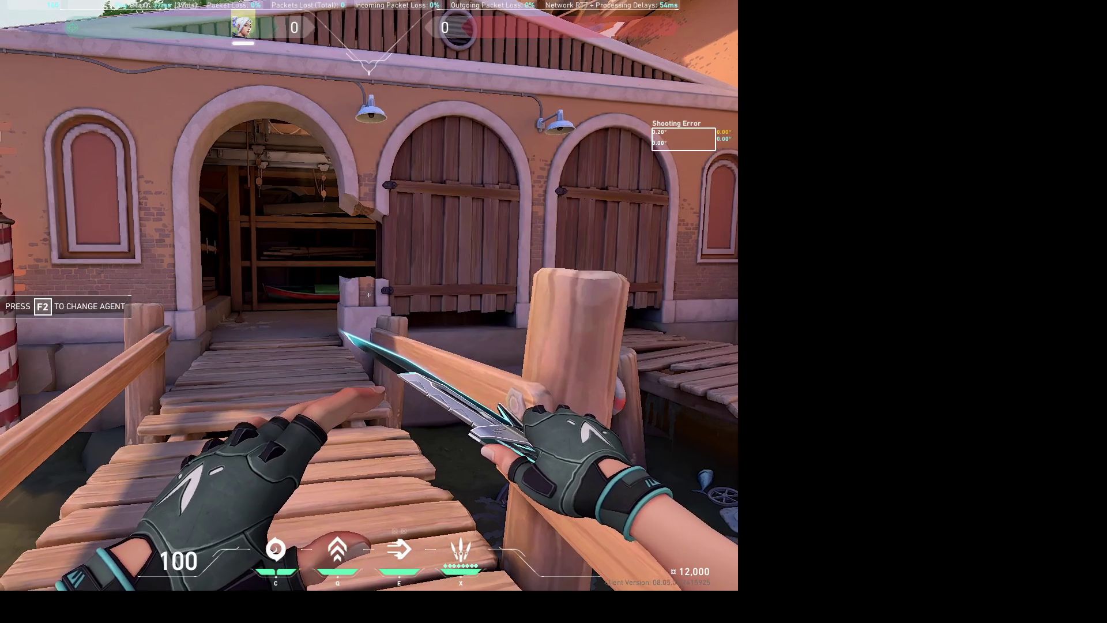
key(1)
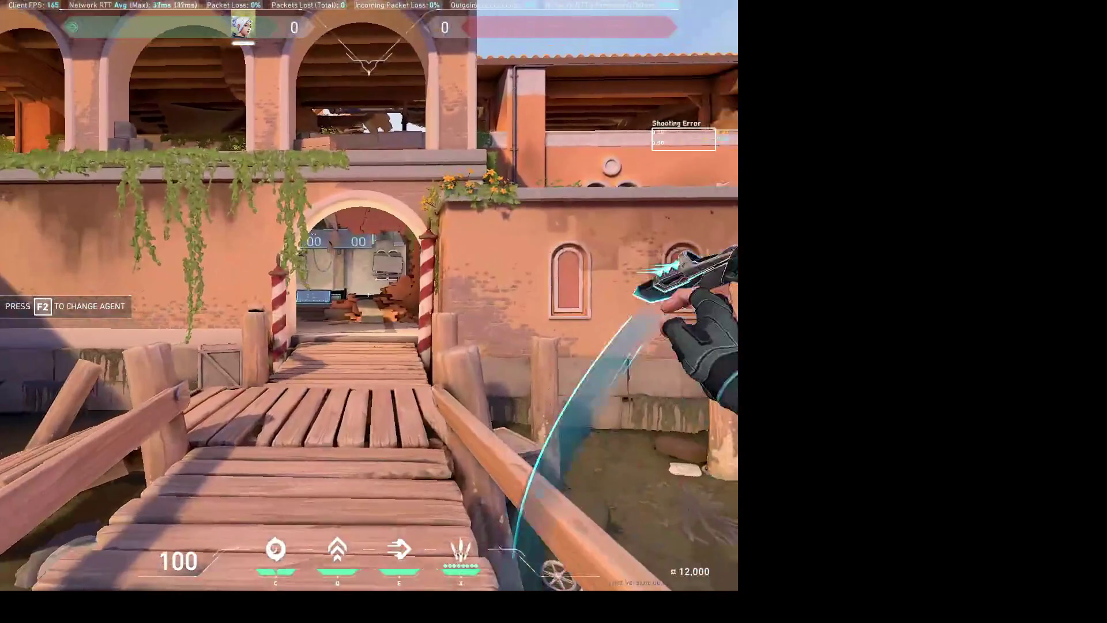
key(b)
key(b)
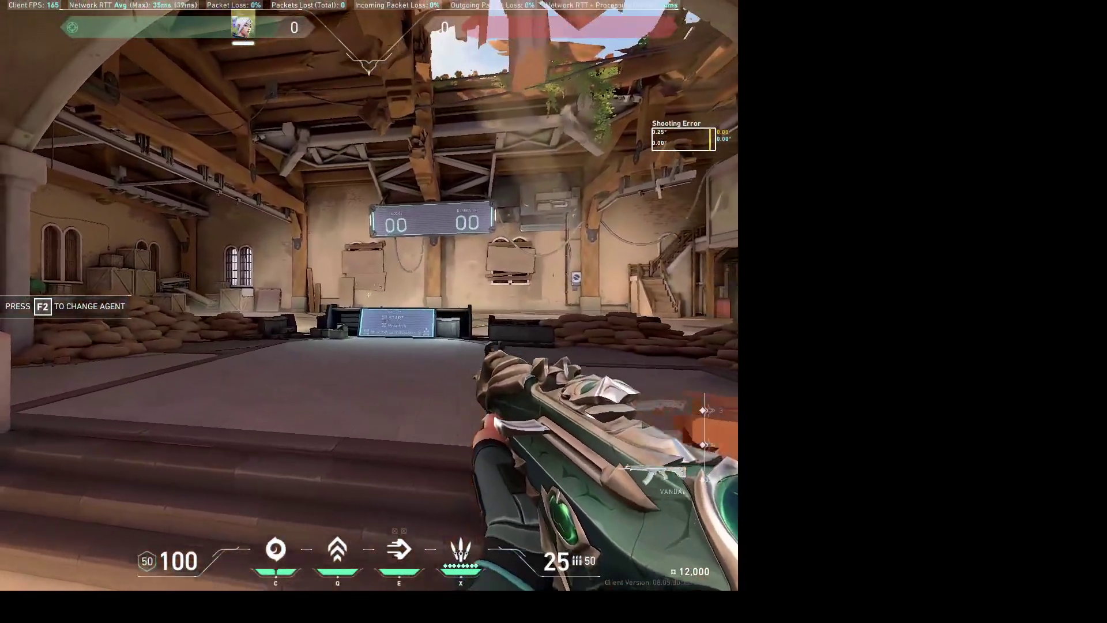
key(3)
key(w)
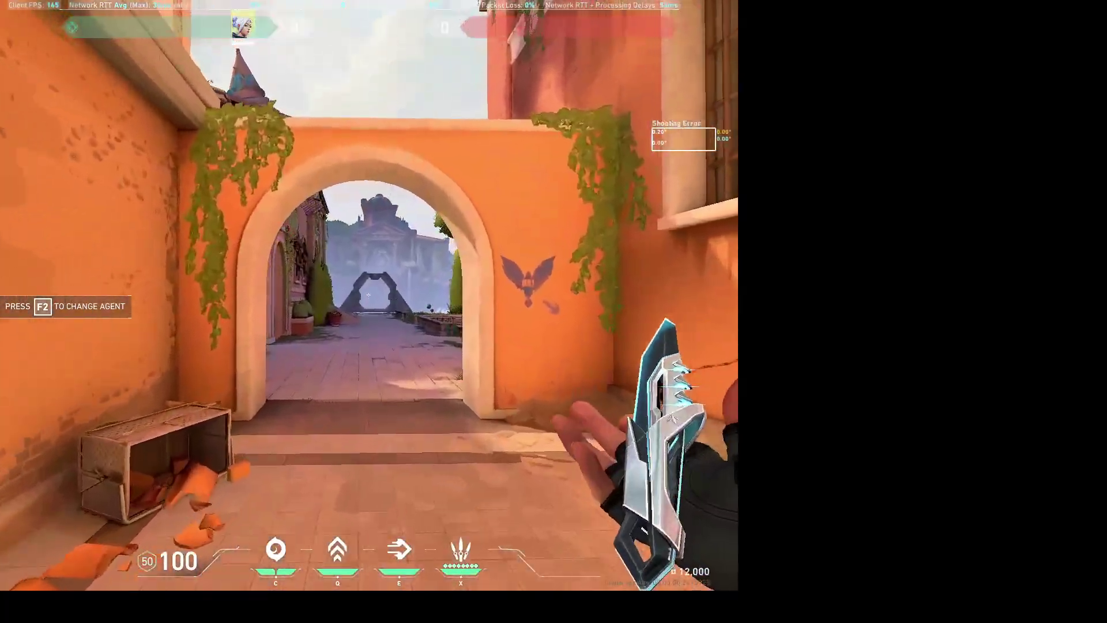
key(w)
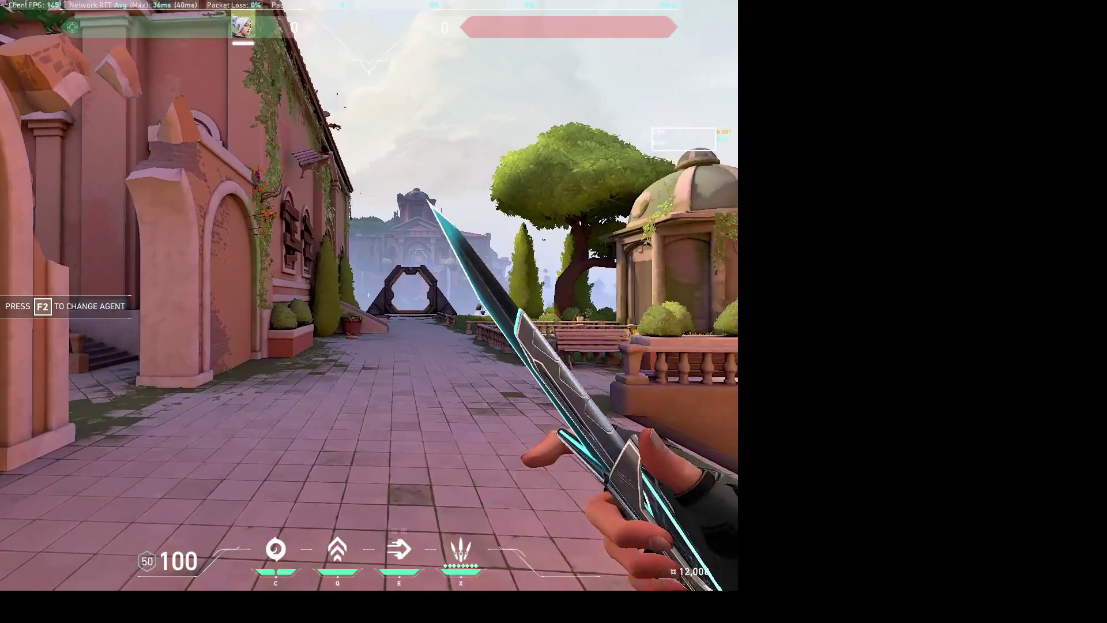
Leave The Range match through the gear menu and confirm
key(Escape)
click(738, 19)
click(369, 330)
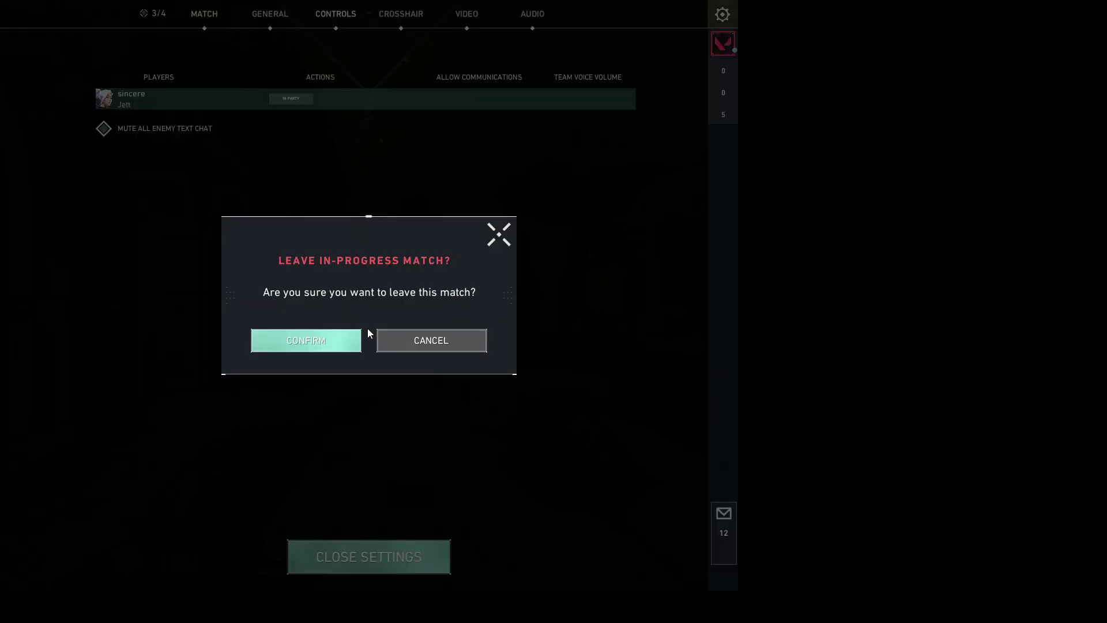
click(320, 342)
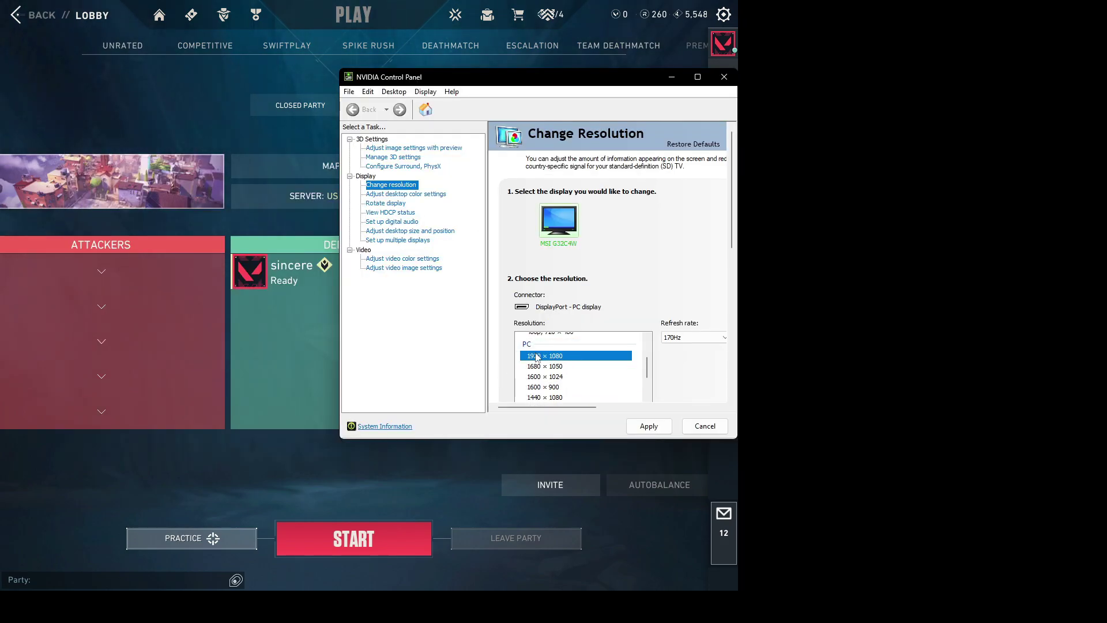
Bring the VALORANT lobby back in front of NVIDIA Control Panel
click(589, 64)
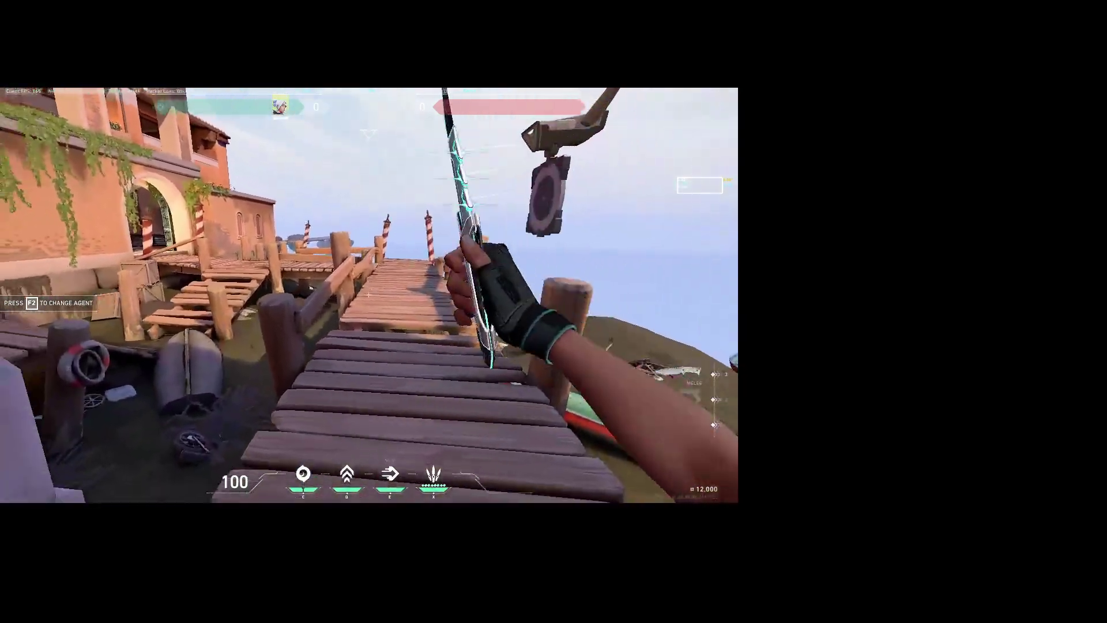
Throw a smoke cloud in The Range
key(c)
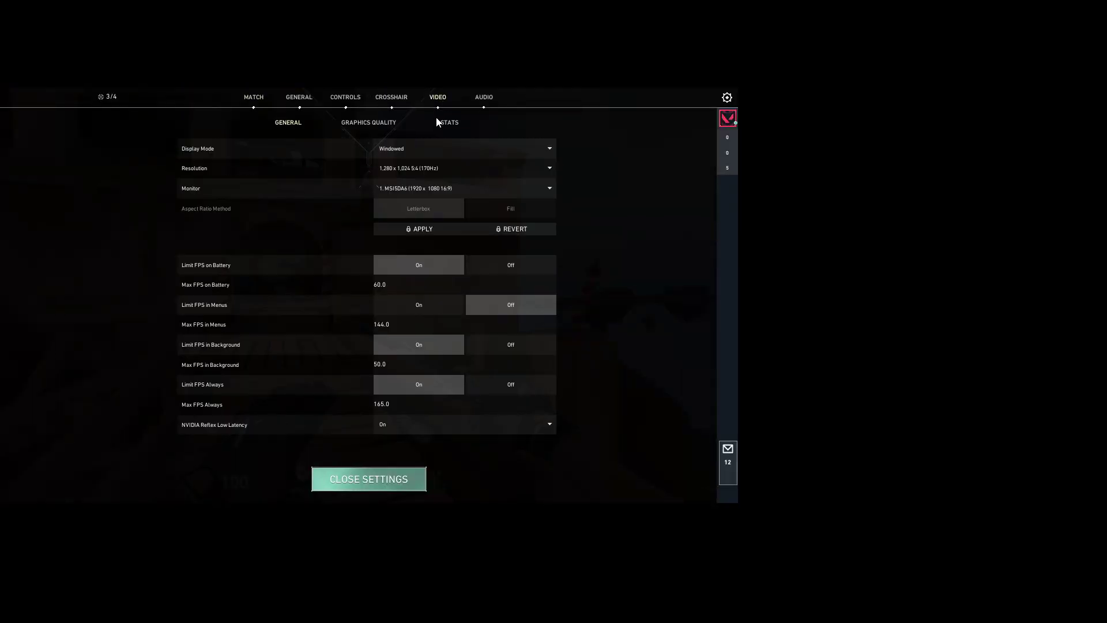
Apply the 1,920 x 1,080 16:9 resolution, then walk forward across the bridge
click(396, 168)
click(499, 203)
click(428, 228)
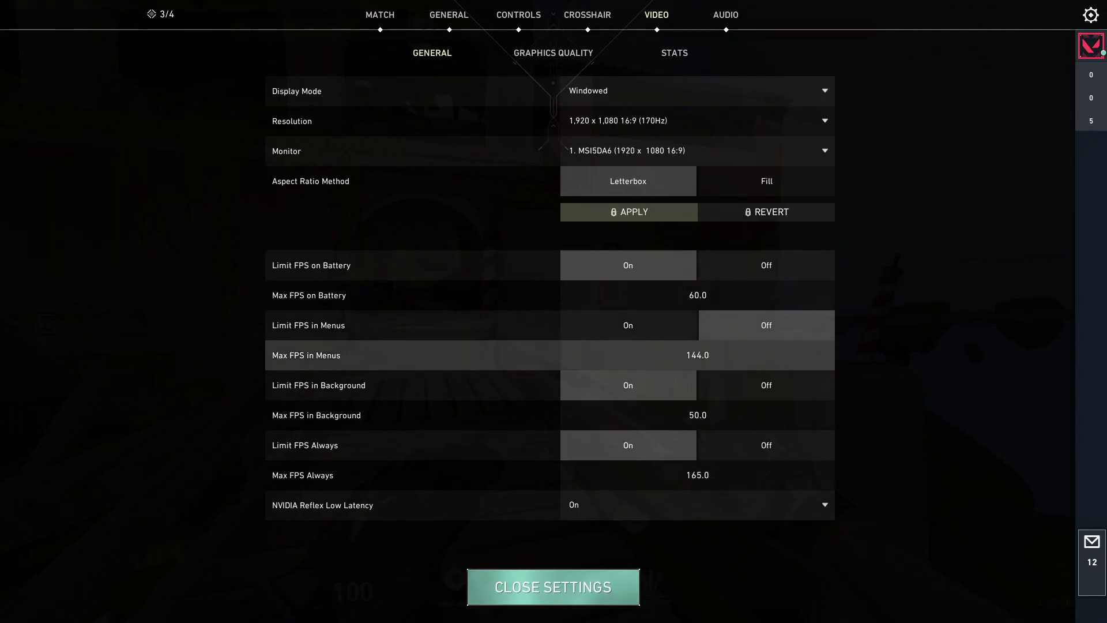
key(Escape)
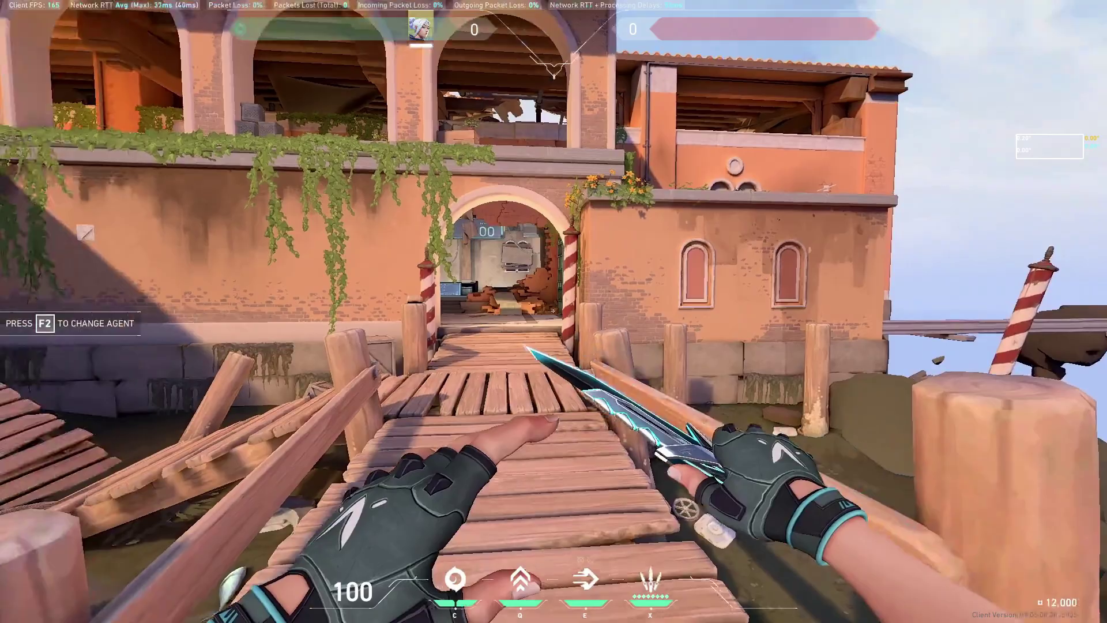
key(w)
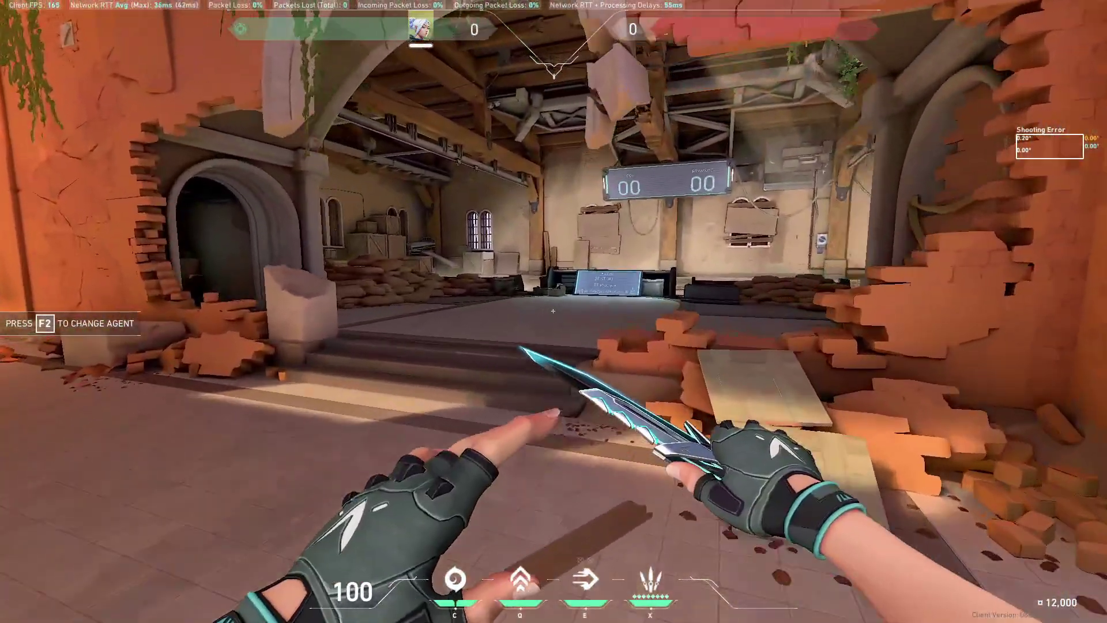
Set Aspect Ratio Method to Fill, apply and confirm, then open the leave-match prompt
key(Escape)
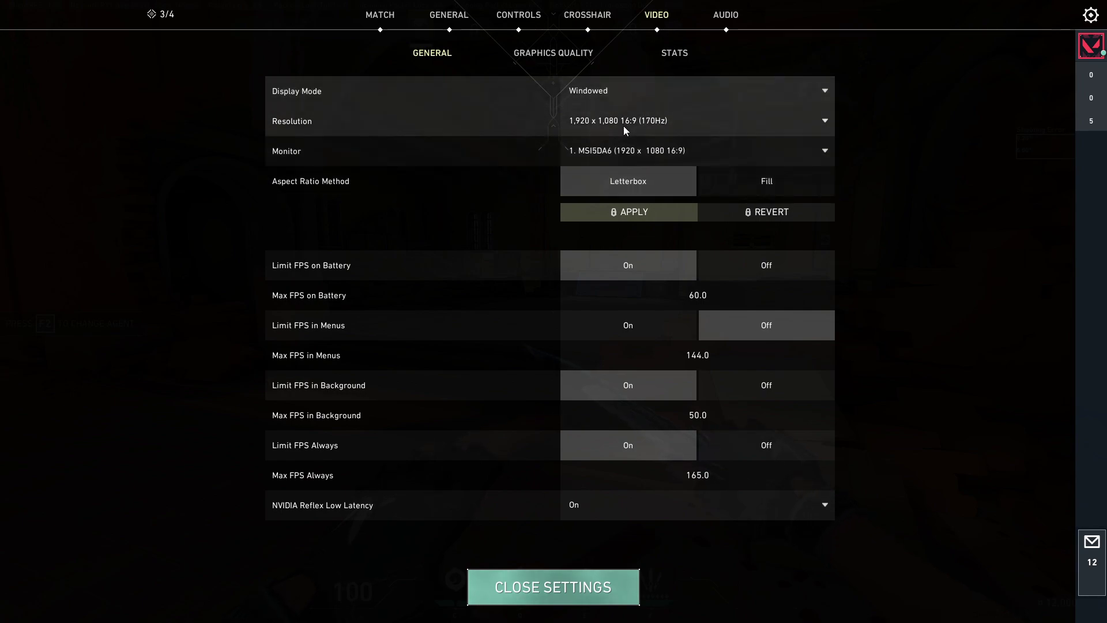
click(750, 181)
click(629, 212)
click(482, 362)
key(Escape)
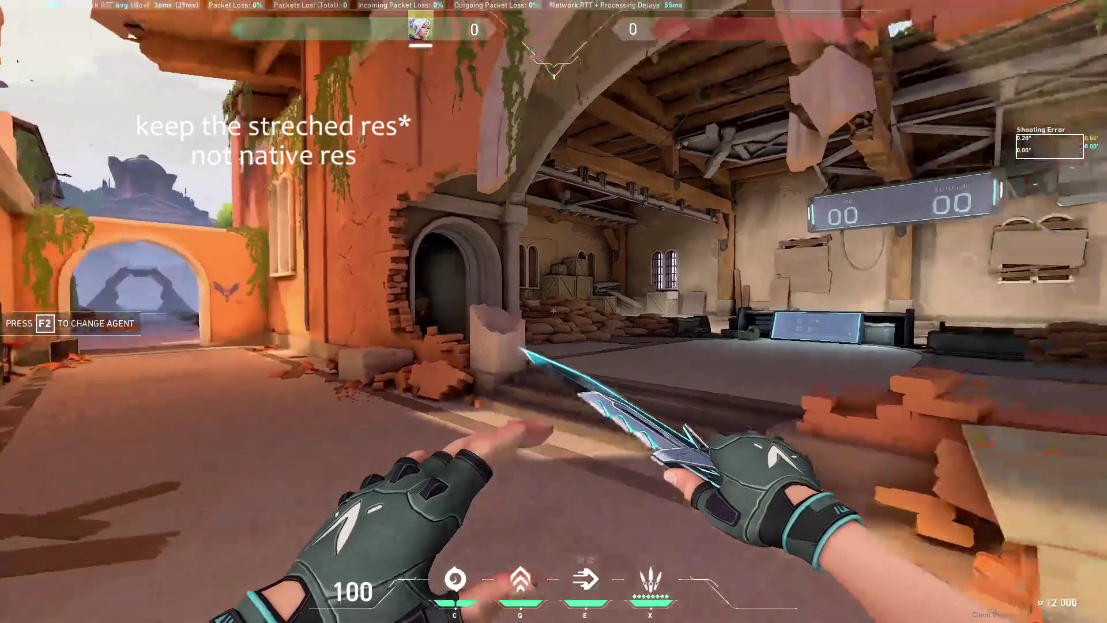
key(Escape)
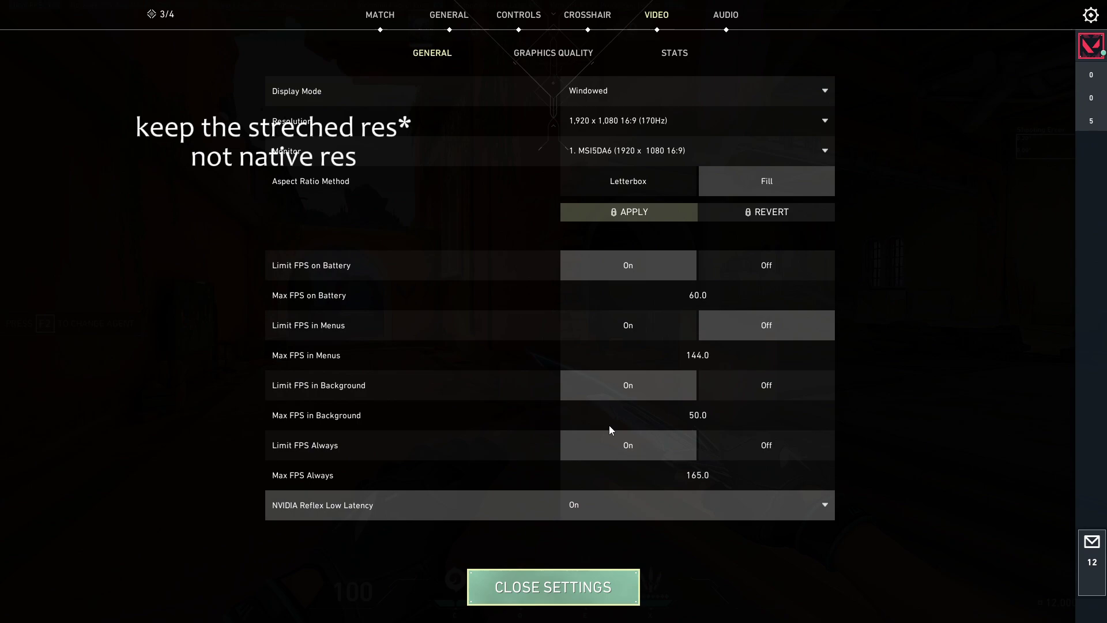
key(Escape)
Confirm leaving the Range match, then bring the VALORANT lobby back from NVIDIA Control Panel
click(576, 350)
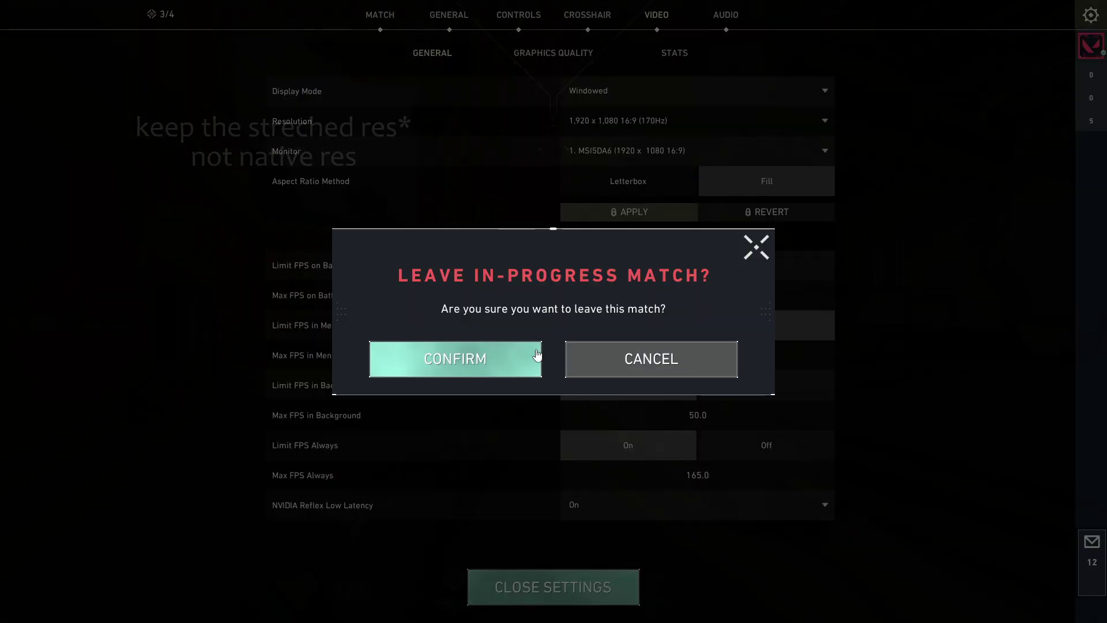
click(508, 367)
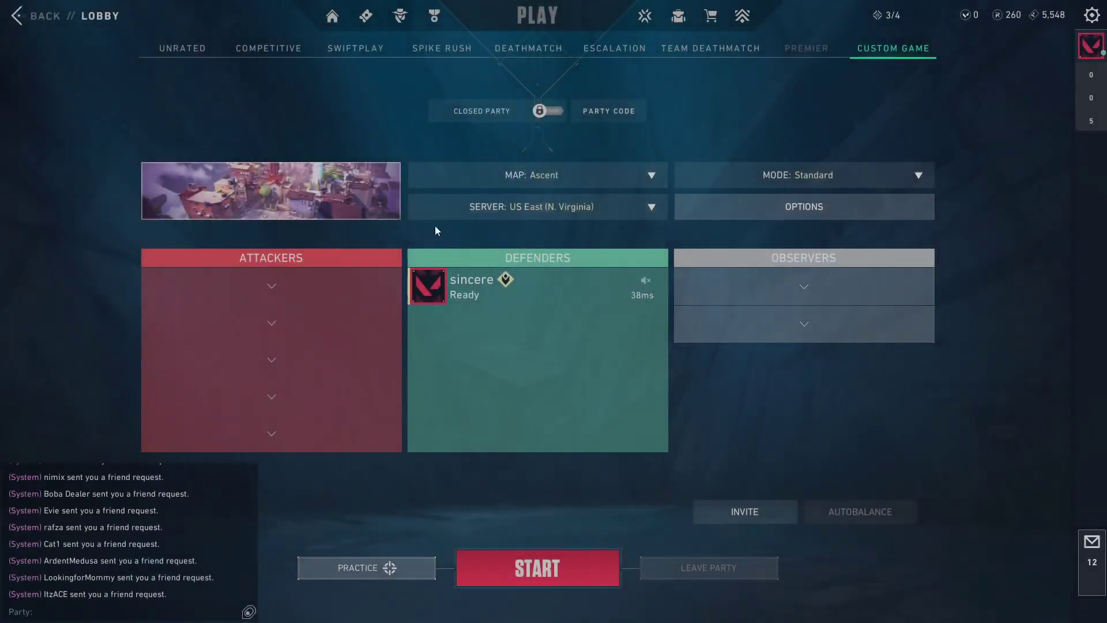
key(alt+Tab)
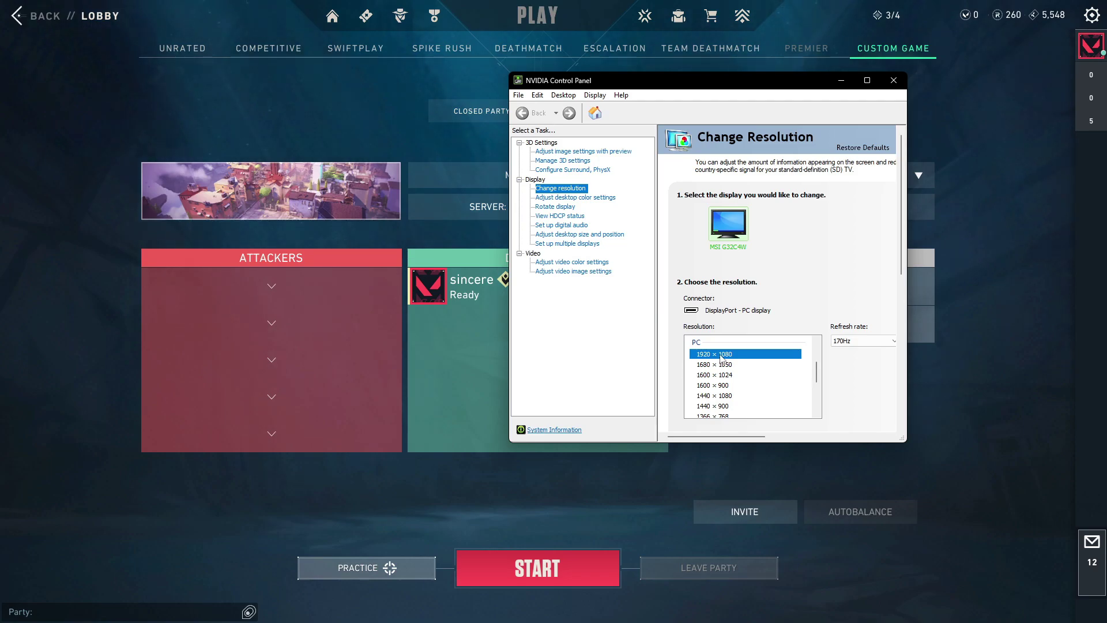
click(921, 301)
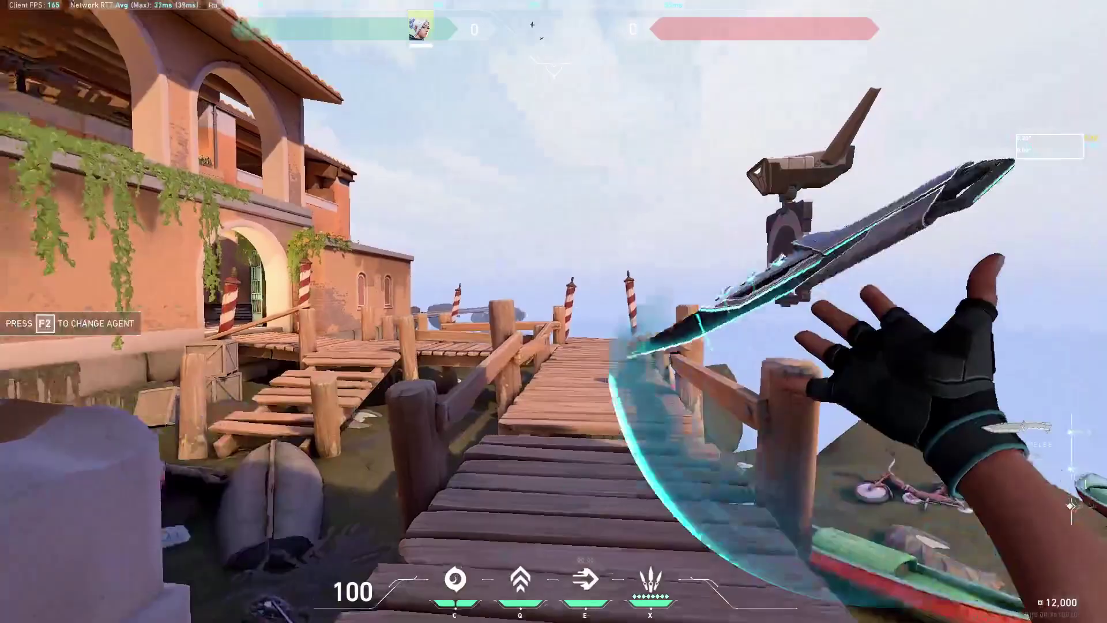
Switch NVIDIA Control Panel's display resolution to 1280 × 1024 and return to the game
key(Escape)
key(Escape)
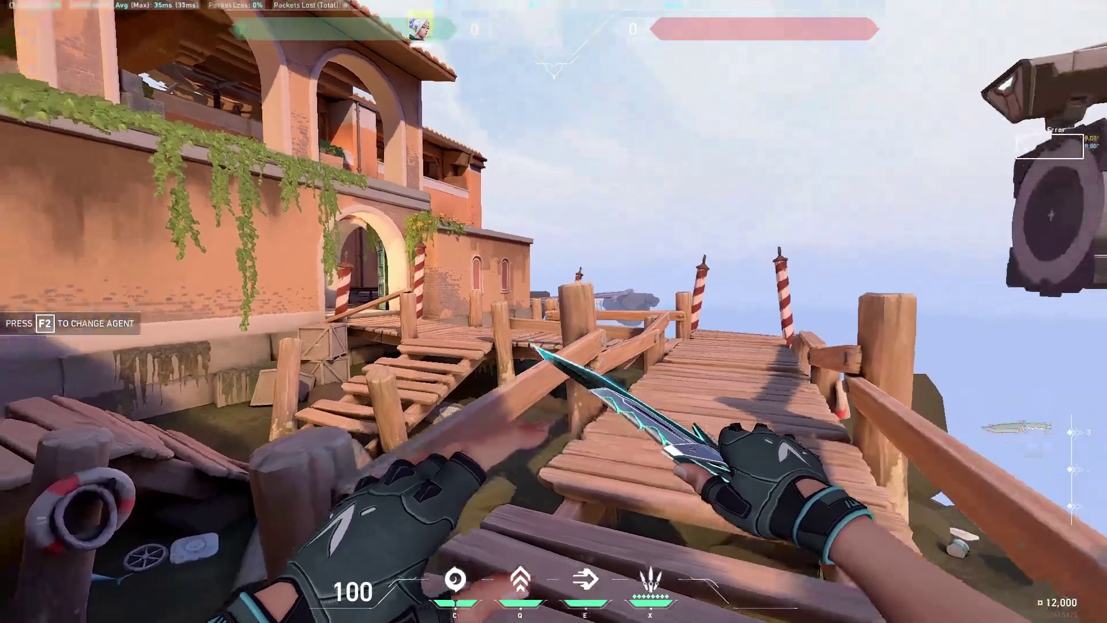
key(w)
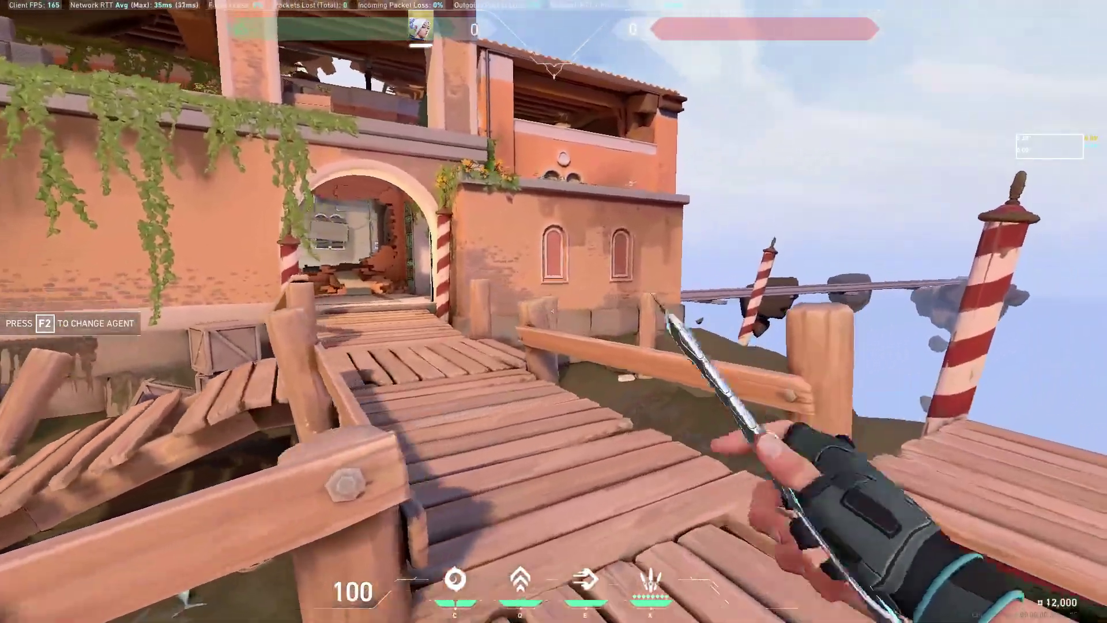
key(Escape)
key(Escape)
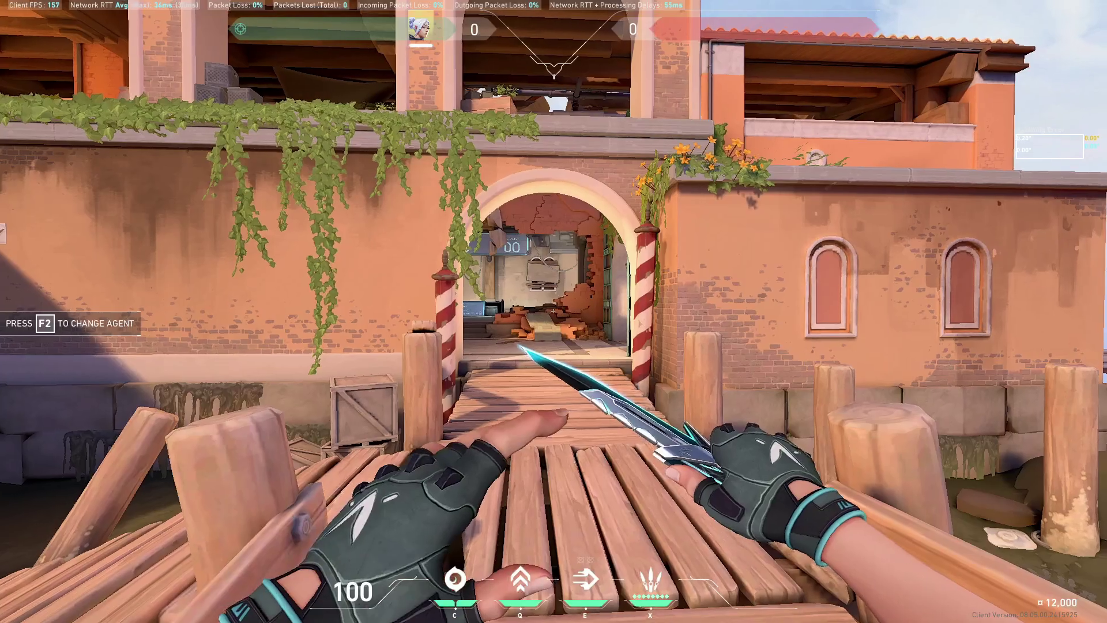
key(alt+Tab)
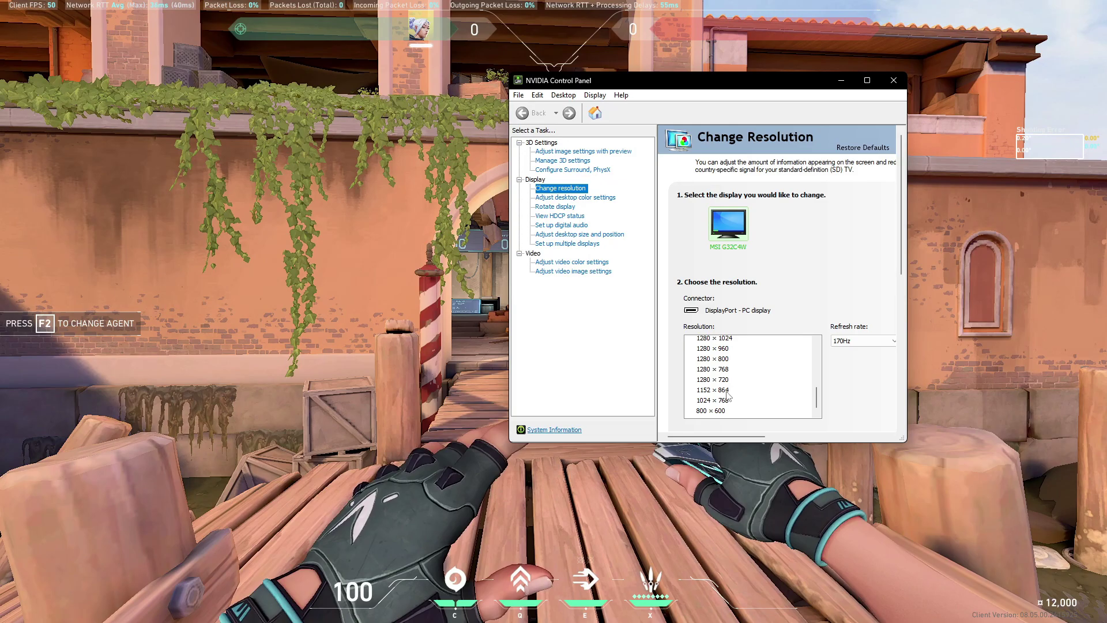
click(714, 338)
key(alt+Tab)
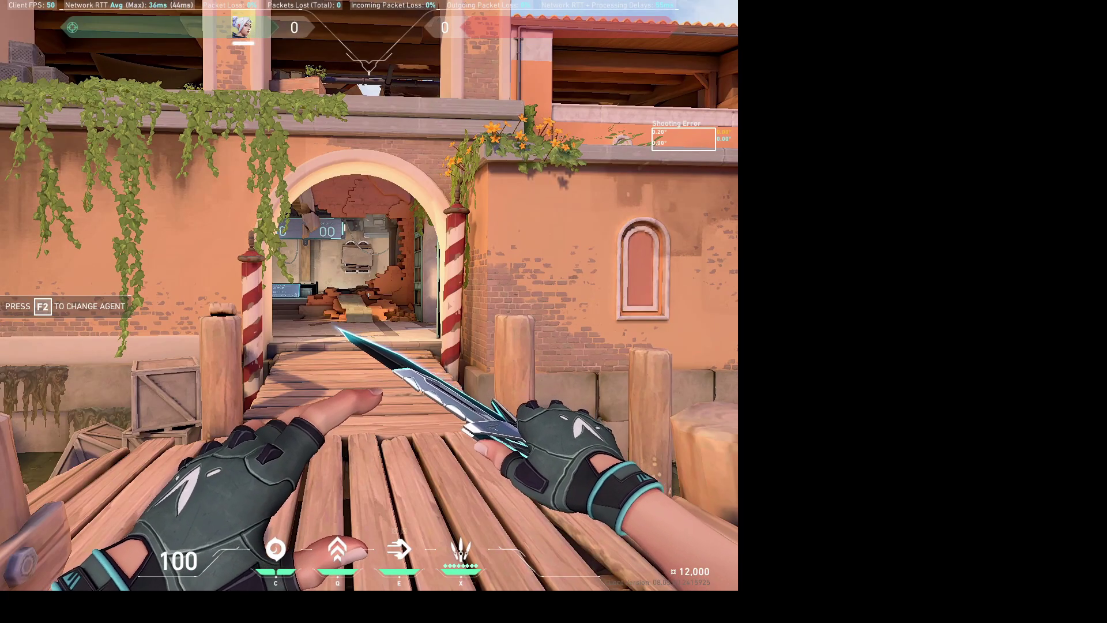
Move WinExplorer aside to reveal the resolution page, then refocus the VALORANT match
key(alt+Tab)
click(447, 219)
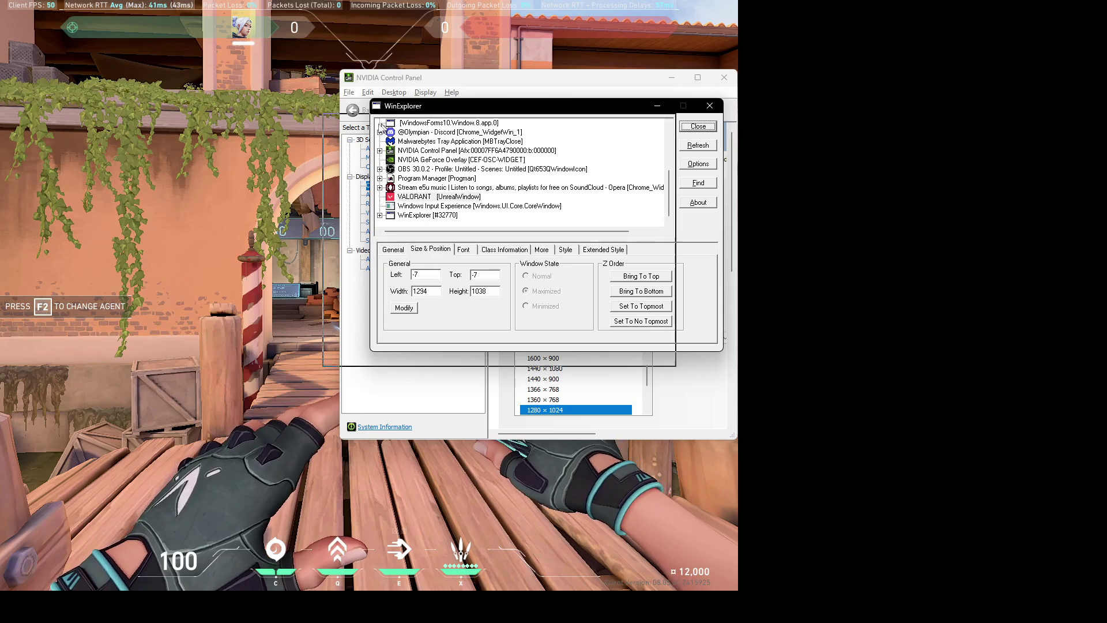
drag(449, 107, 189, 142)
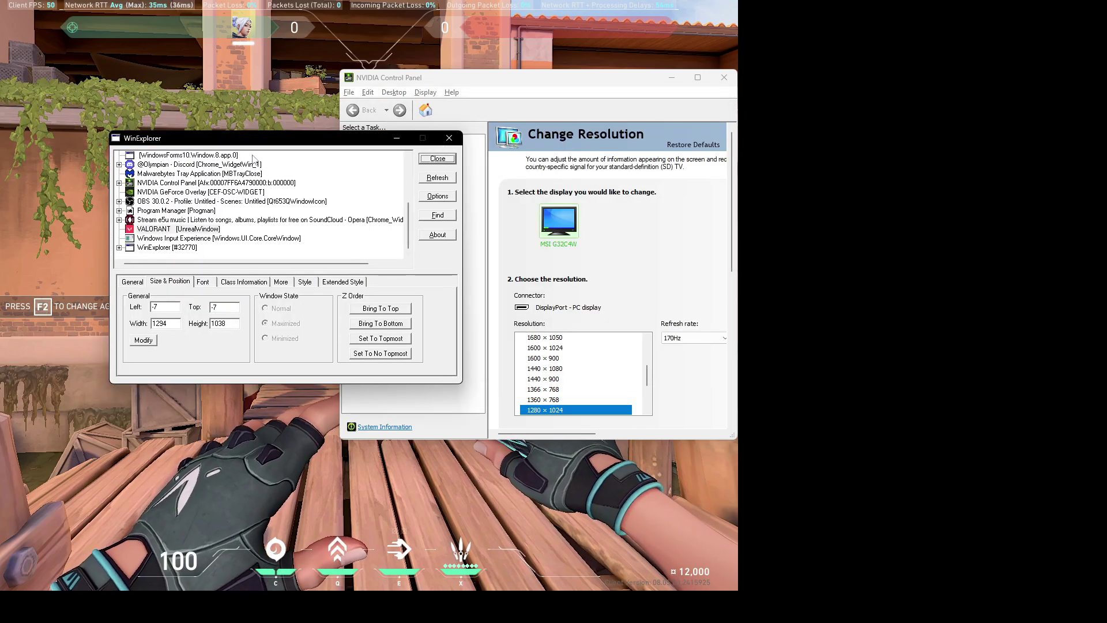
click(192, 85)
Walk through the archway and along the dock to the hanging target
key(w)
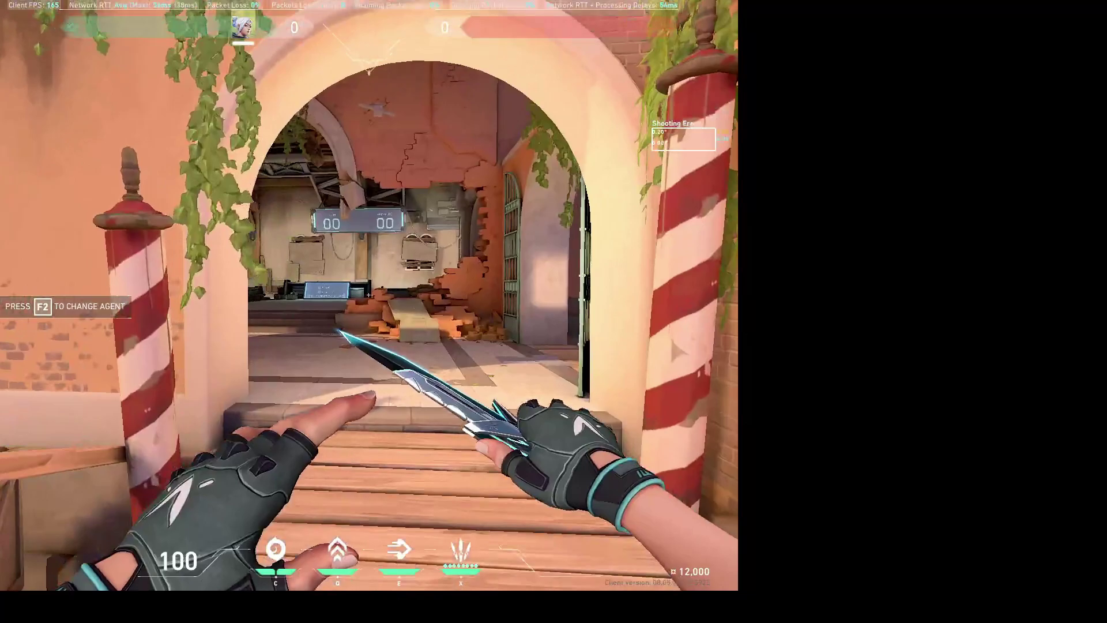
key(w)
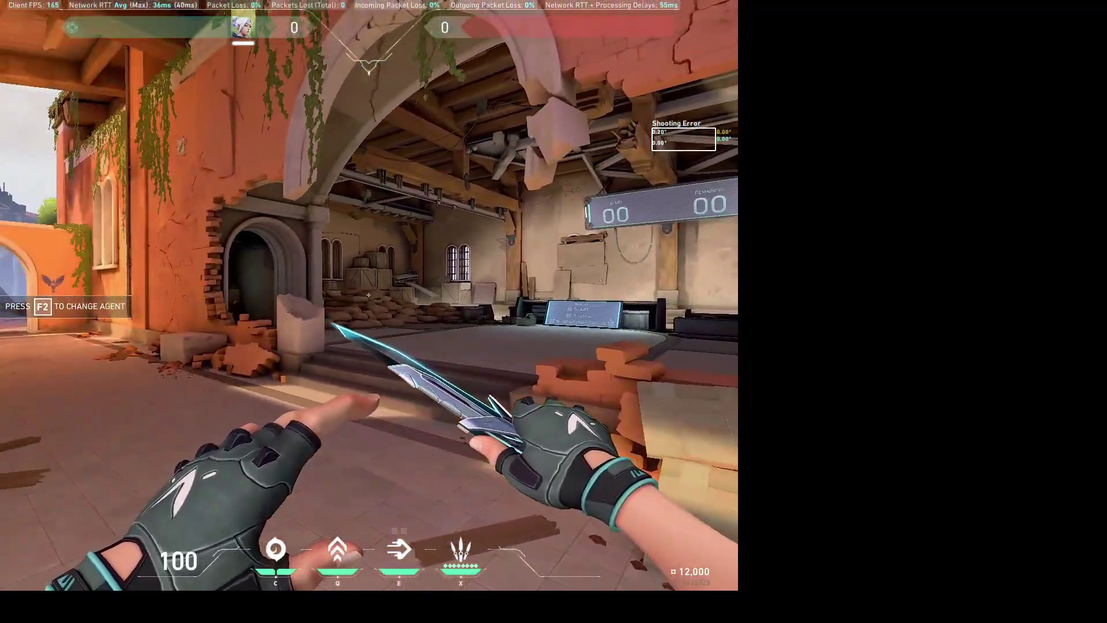
key(w)
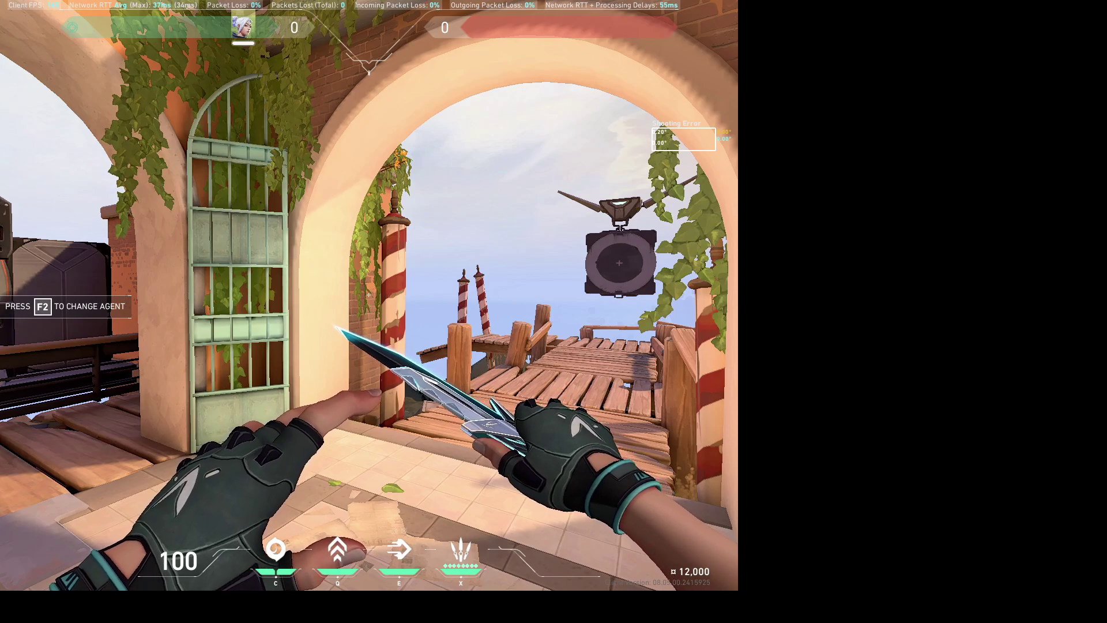
key(w)
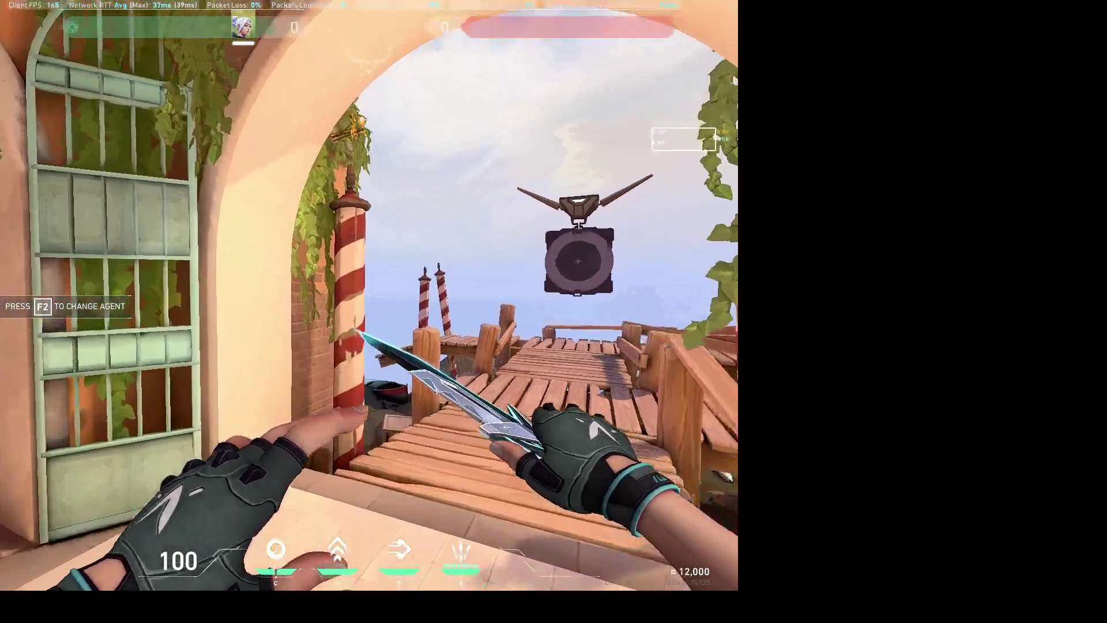
key(w)
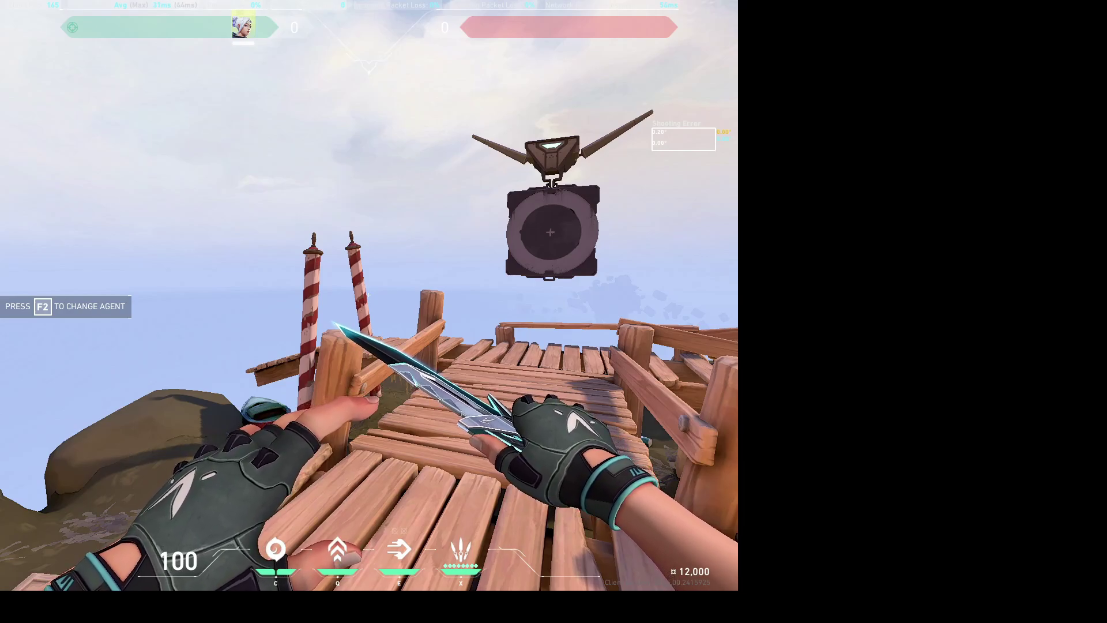
key(w)
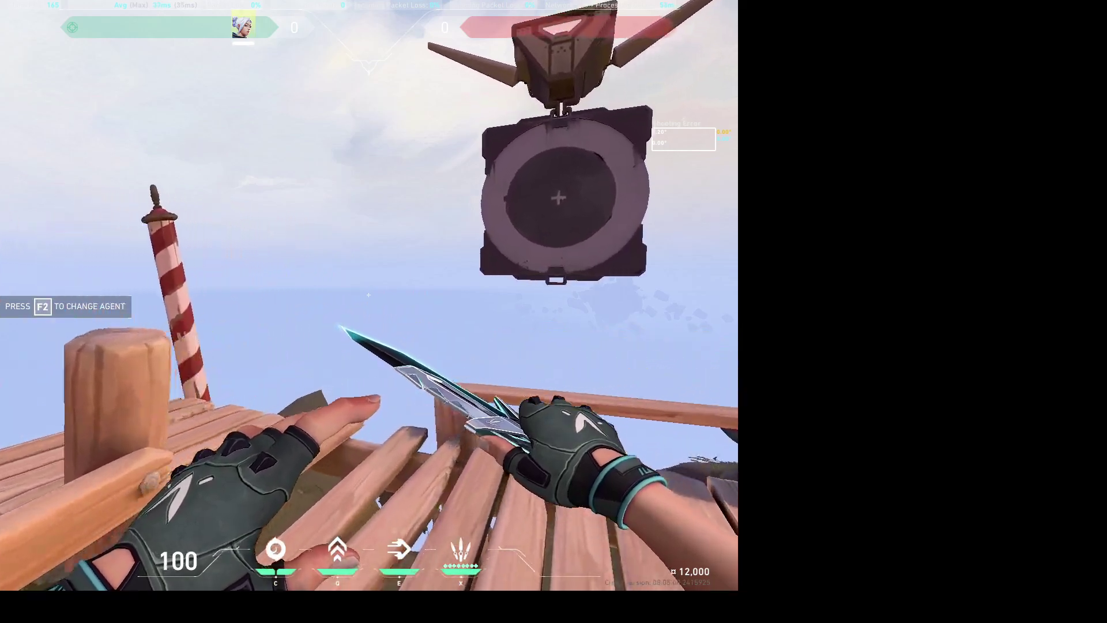
key(w)
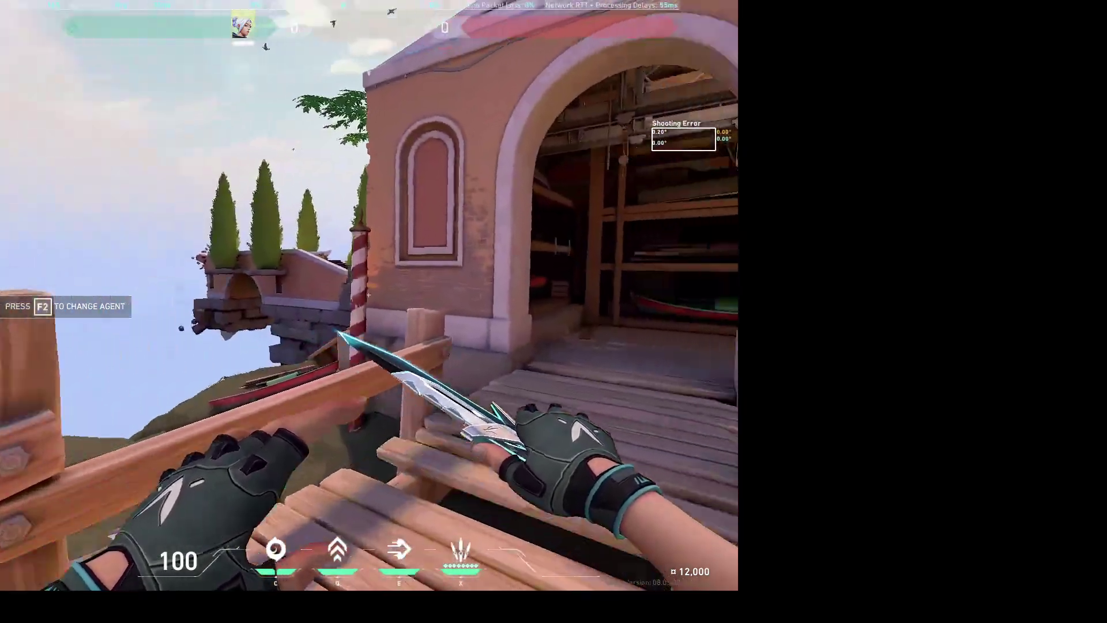
key(w)
Briefly switch to WinExplorer and back, then walk through the boathouse onto the terrace path
key(alt+Tab)
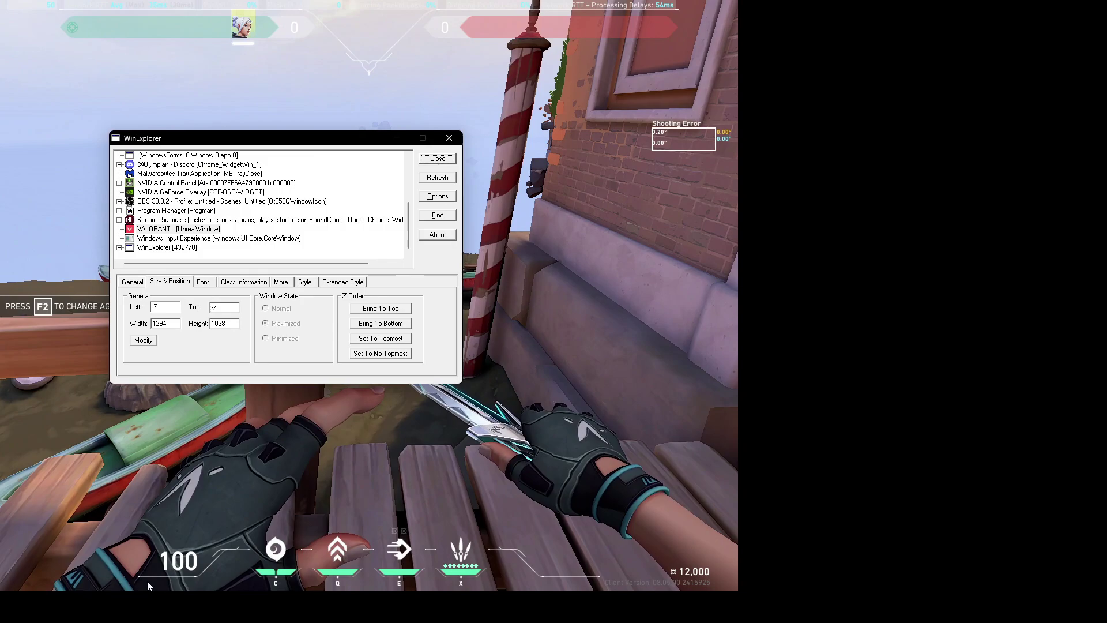
key(alt+Tab)
key(w)
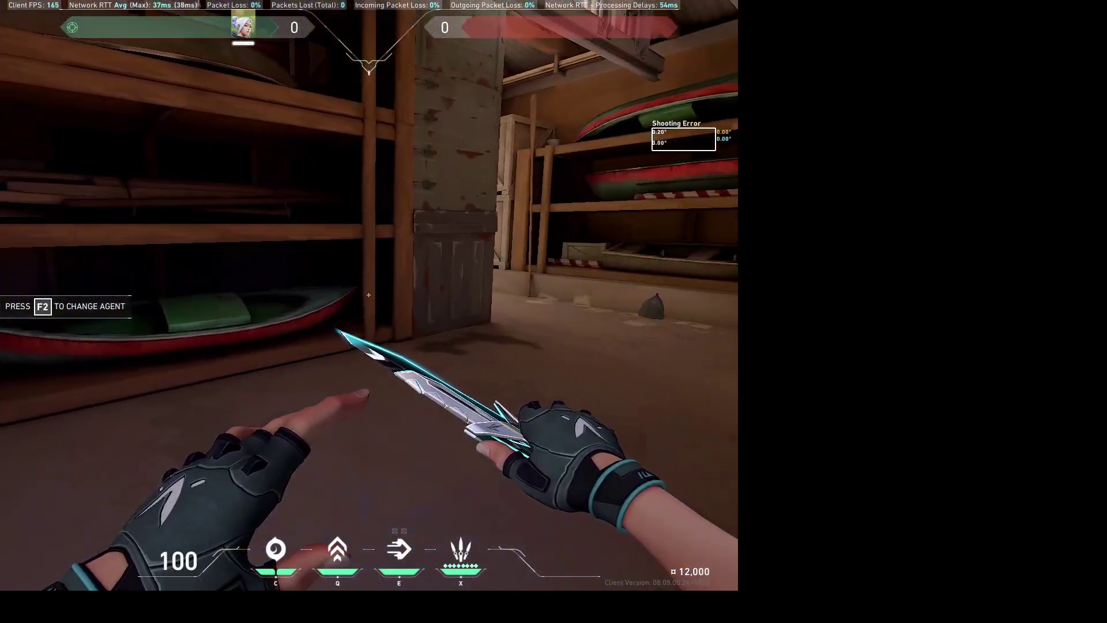
key(w)
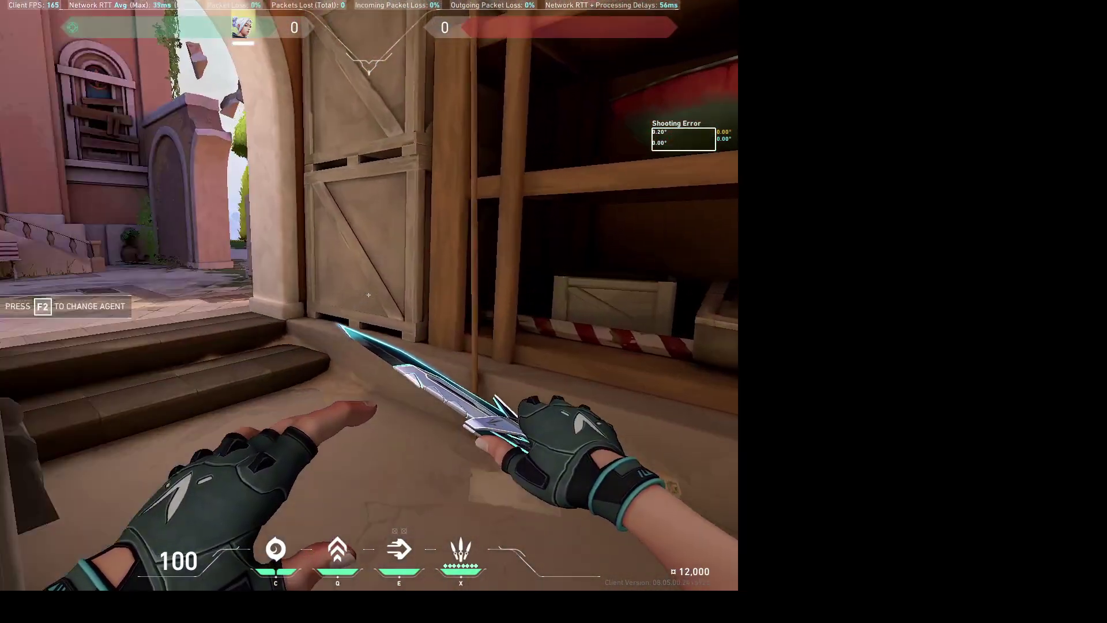
key(w)
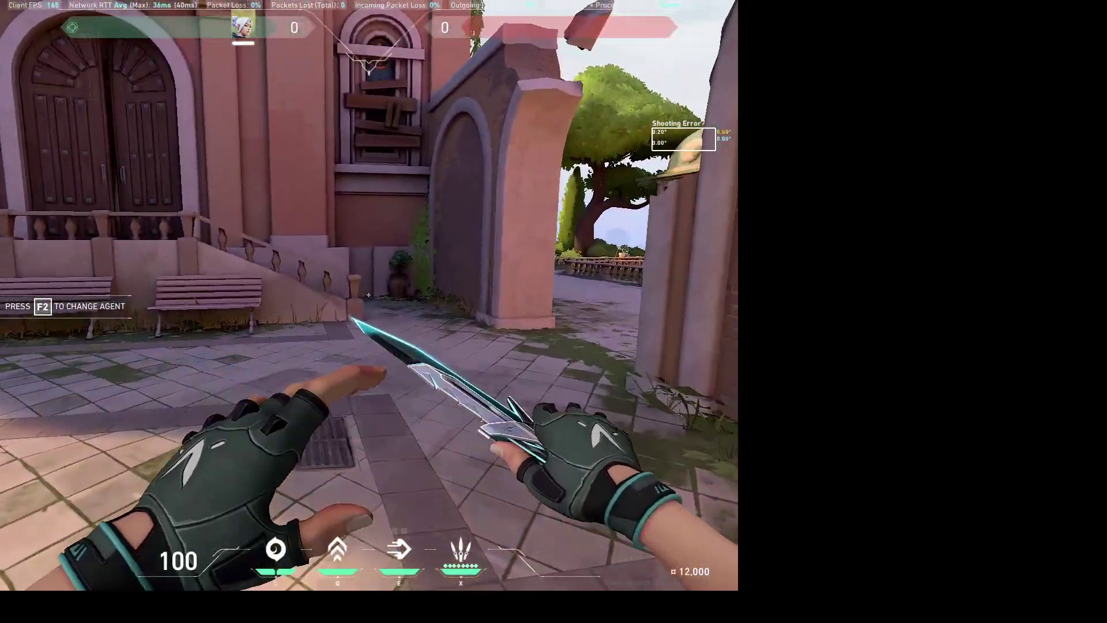
key(w)
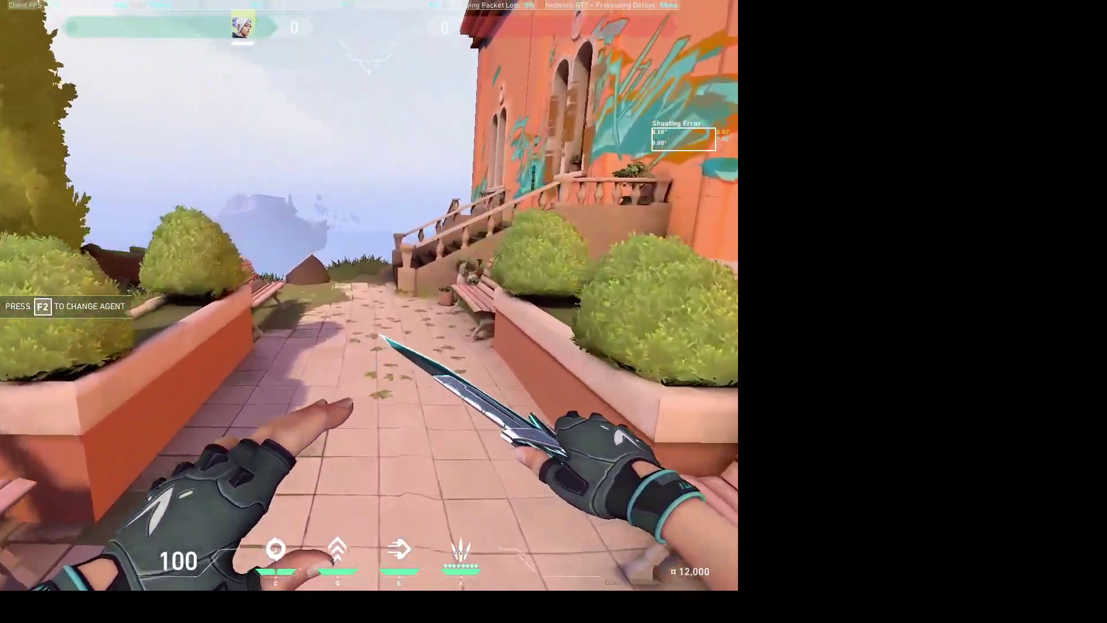
Head up the stairs, inspect the knife, and walk through the arch onto the terrace
key(w)
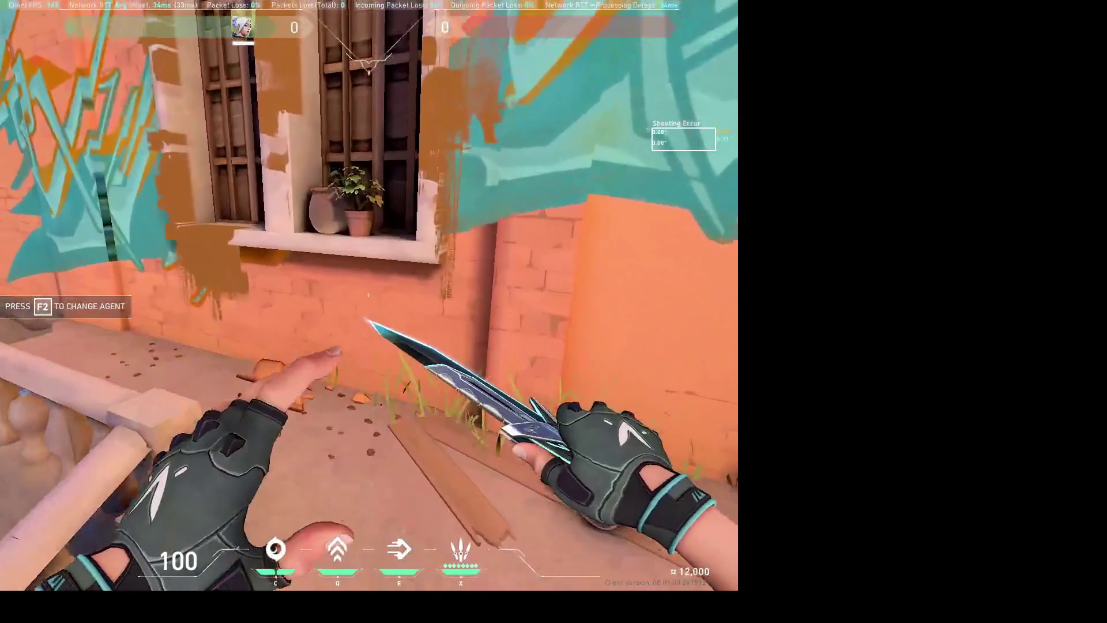
key(w)
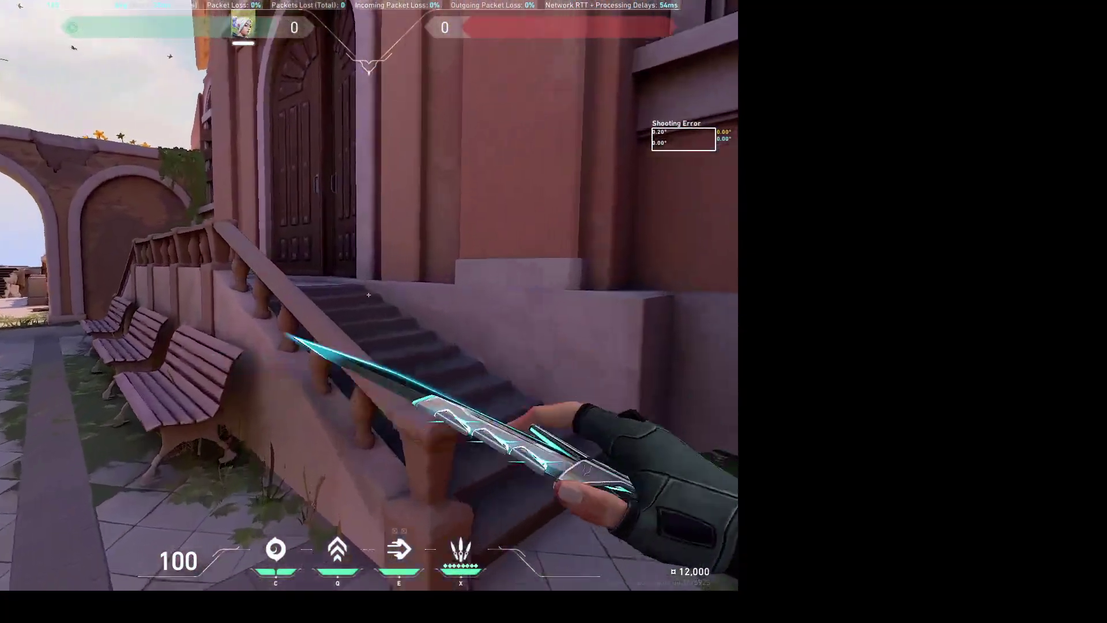
key(y)
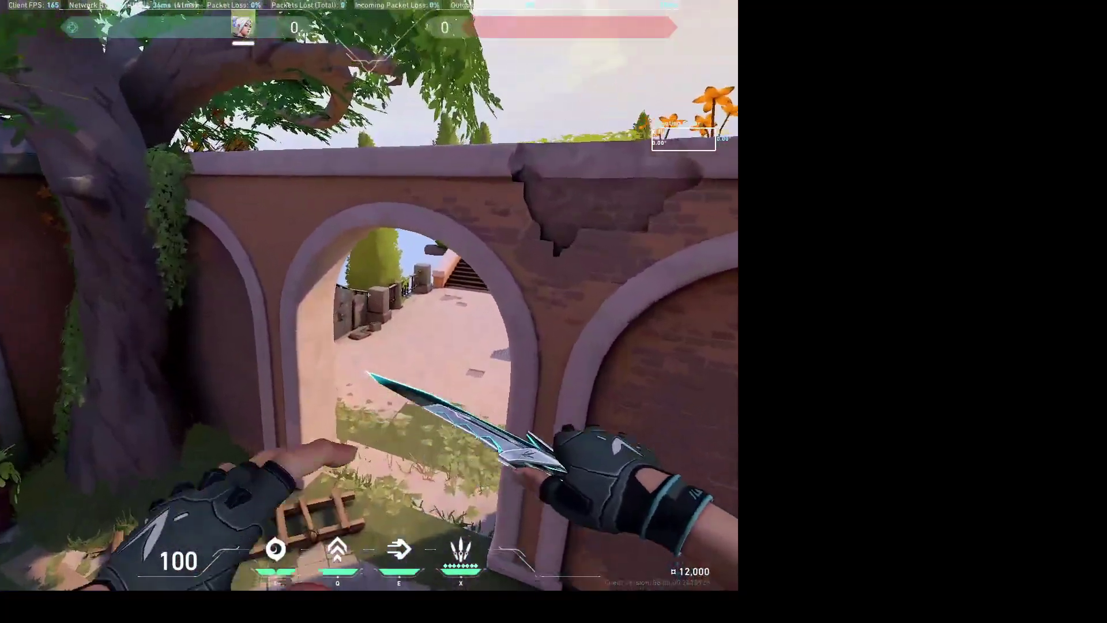
key(w)
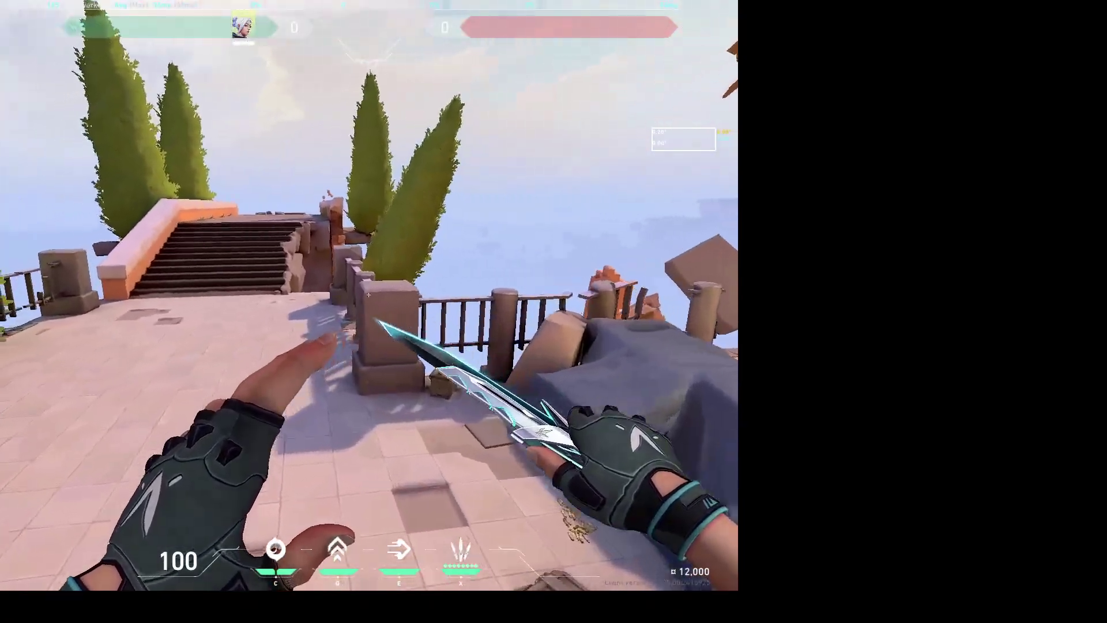